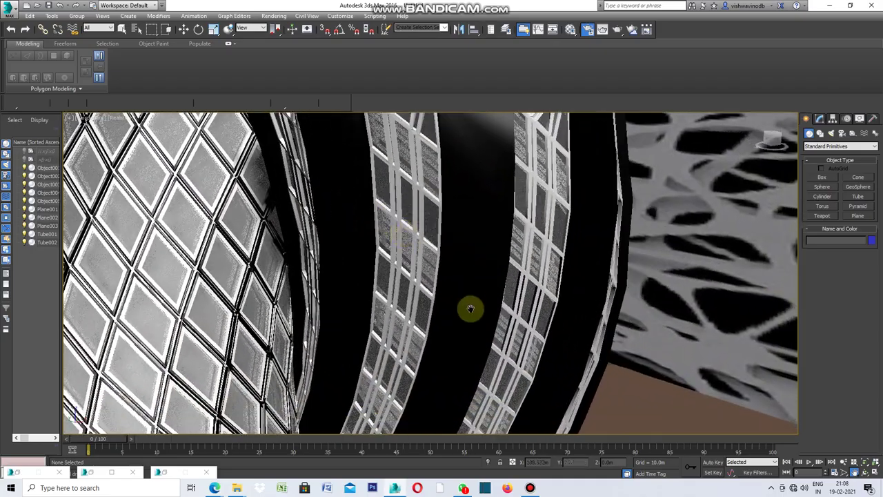
# Orbit and zoom around the twisted towers to inspect their underside and twist.
pyautogui.moveTo(478, 329)
pyautogui.mouseDown(button='middle')
pyautogui.moveTo(509, 258)
pyautogui.moveTo(519, 299)
pyautogui.moveTo(541, 266)
pyautogui.moveTo(522, 336)
pyautogui.moveTo(547, 283)
pyautogui.mouseUp(button='middle')
pyautogui.moveTo(555, 364); pyautogui.dragTo(566, 332, button='middle')
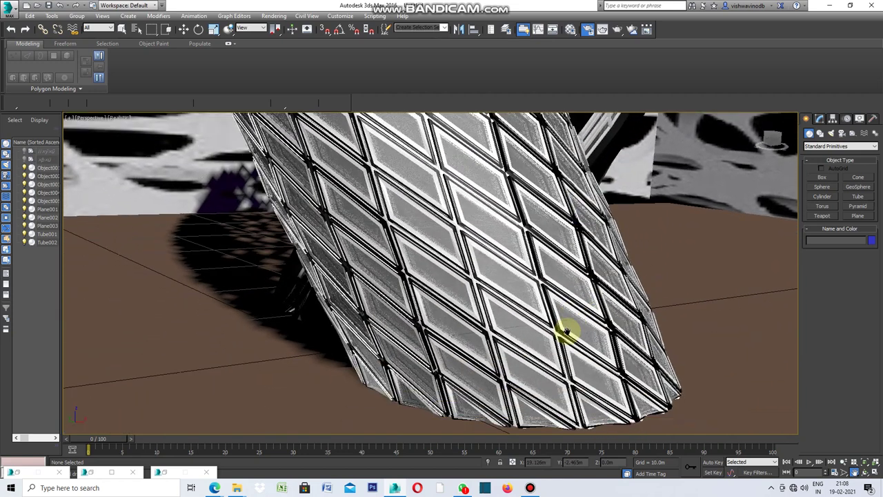
pyautogui.click(866, 473)
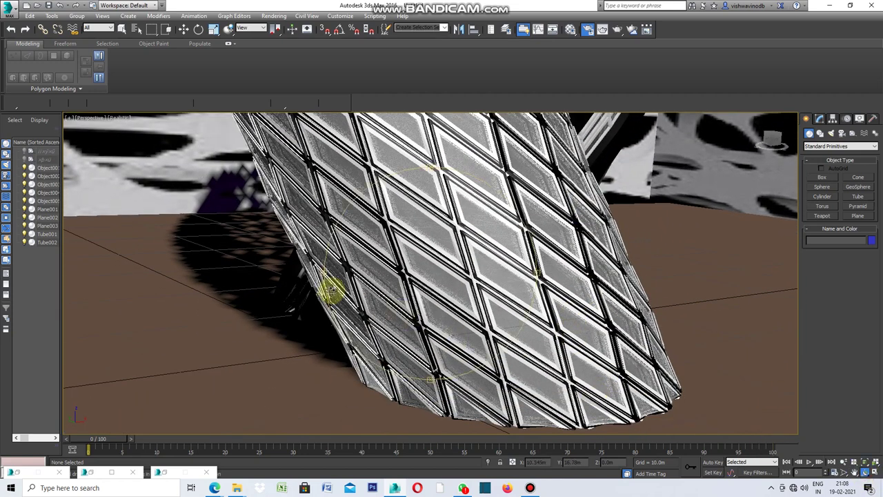
pyautogui.moveTo(327, 283)
pyautogui.mouseDown()
pyautogui.moveTo(339, 296)
pyautogui.moveTo(440, 323)
pyautogui.moveTo(568, 338)
pyautogui.moveTo(492, 269)
pyautogui.moveTo(483, 230)
pyautogui.moveTo(394, 251)
pyautogui.moveTo(347, 232)
pyautogui.moveTo(354, 237)
pyautogui.mouseUp()
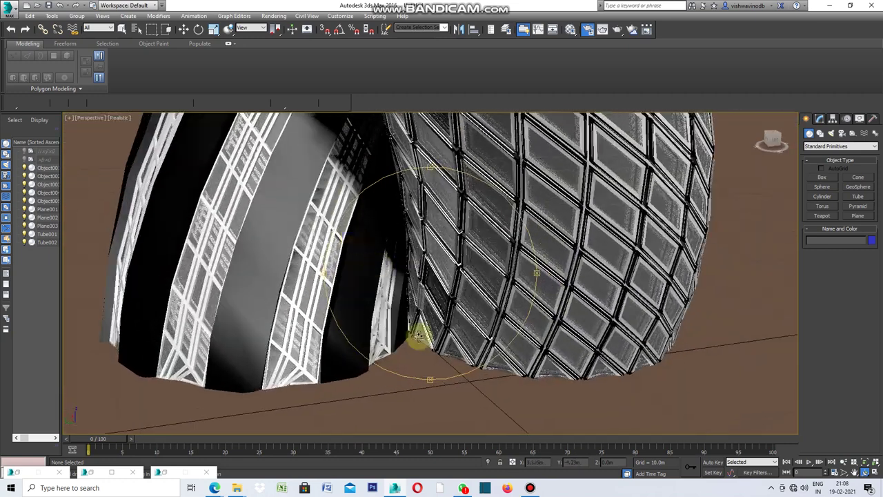
pyautogui.scroll(-2, 418, 336)
pyautogui.scroll(-2, 419, 337)
pyautogui.moveTo(419, 322)
pyautogui.mouseDown()
pyautogui.moveTo(424, 286)
pyautogui.moveTo(409, 208)
pyautogui.mouseUp()
pyautogui.scroll(3, 413, 224)
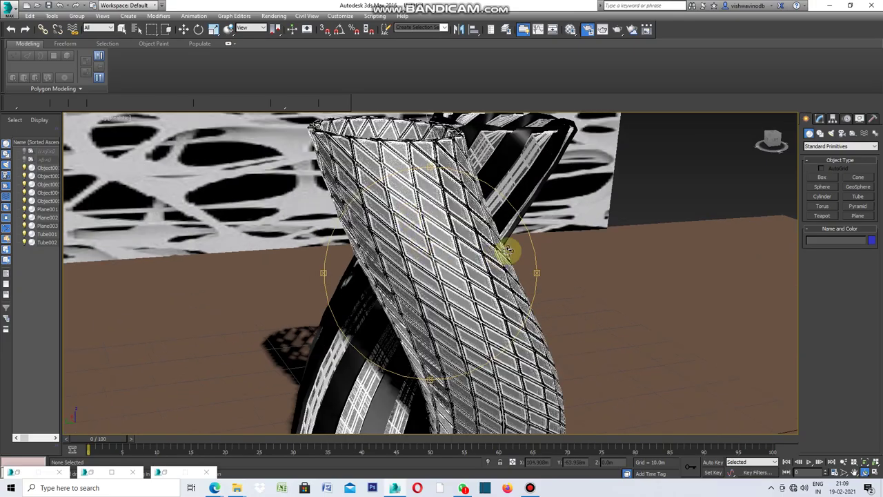
pyautogui.moveTo(535, 269); pyautogui.dragTo(467, 267)
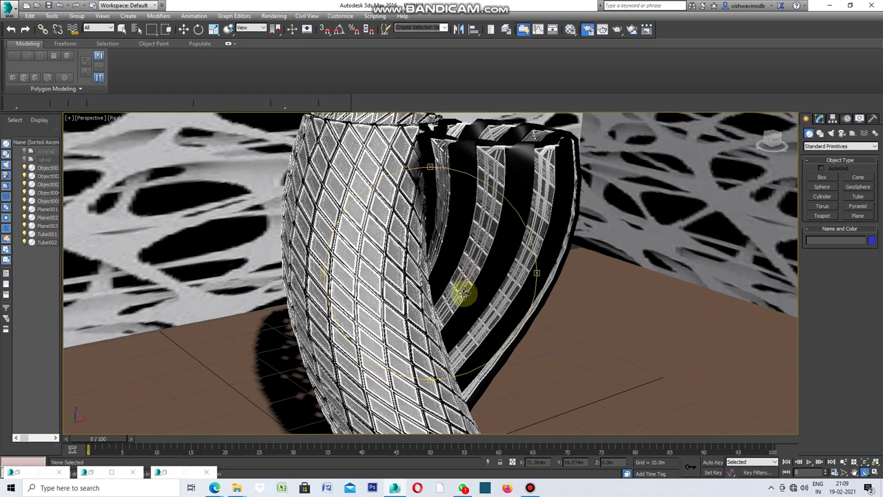
pyautogui.scroll(-3, 462, 294)
pyautogui.moveTo(452, 326)
pyautogui.mouseDown()
pyautogui.moveTo(453, 306)
pyautogui.moveTo(446, 319)
pyautogui.mouseUp()
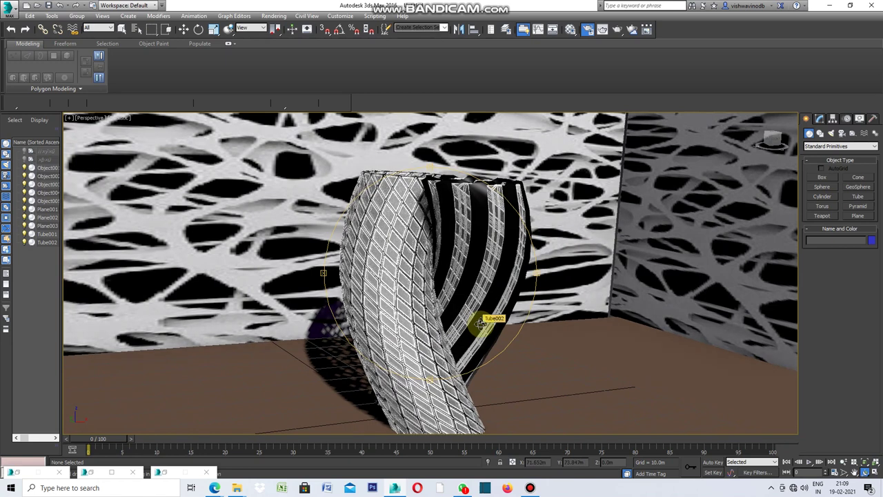
# Select the back wall plane and restore the four-viewport layout.
pyautogui.press('w')
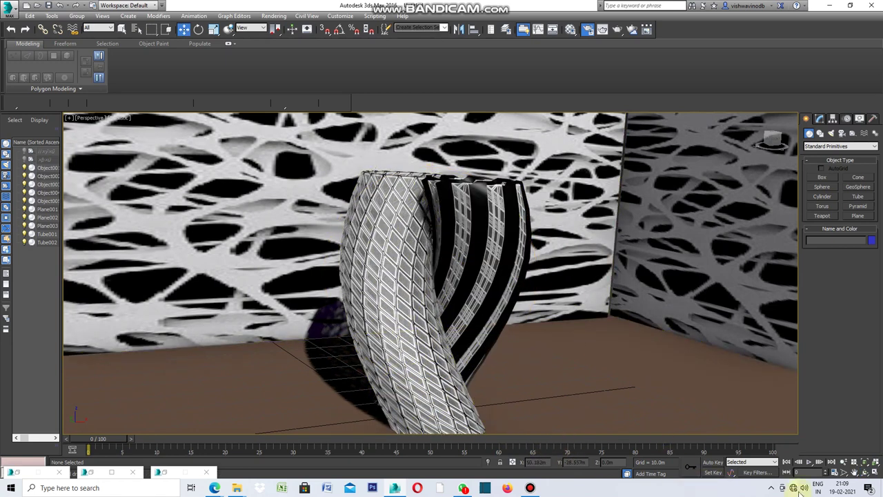
pyautogui.click(619, 215)
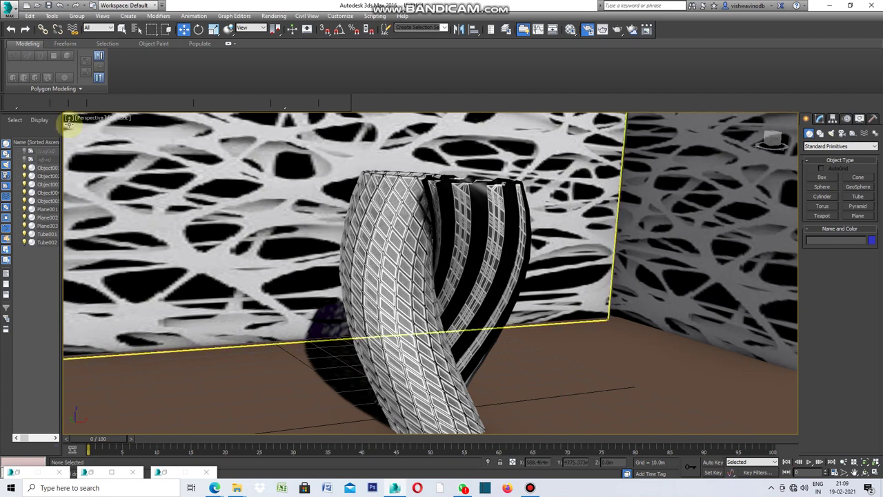
pyautogui.click(68, 119)
pyautogui.click(88, 130)
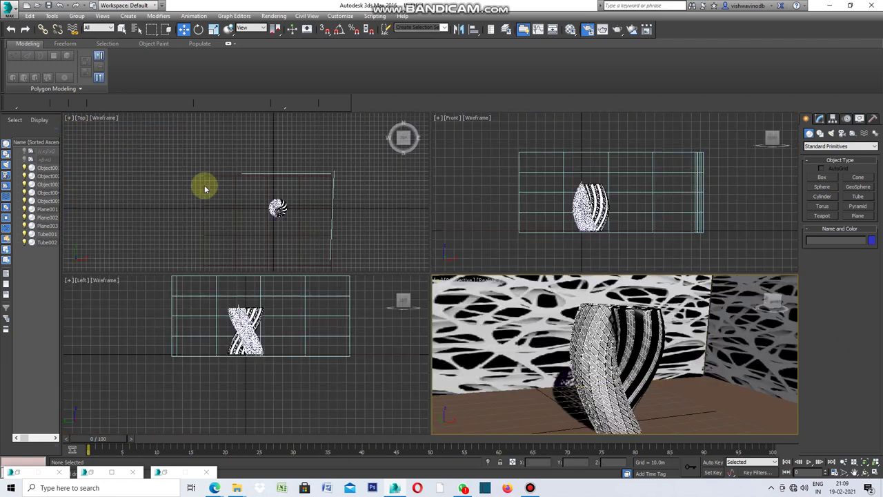
pyautogui.scroll(2, 266, 224)
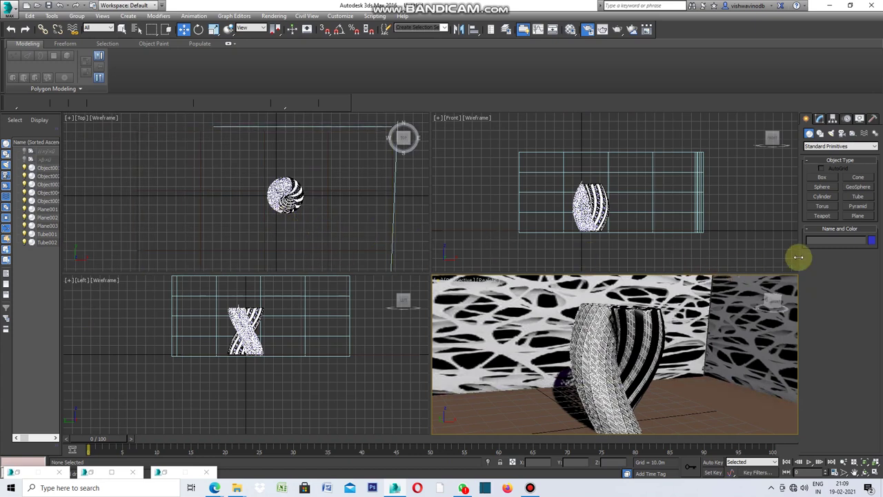
# Draw a tube beside the tower in Top view: radii 10.658m and 11.553m, height 59.668m.
pyautogui.click(860, 199)
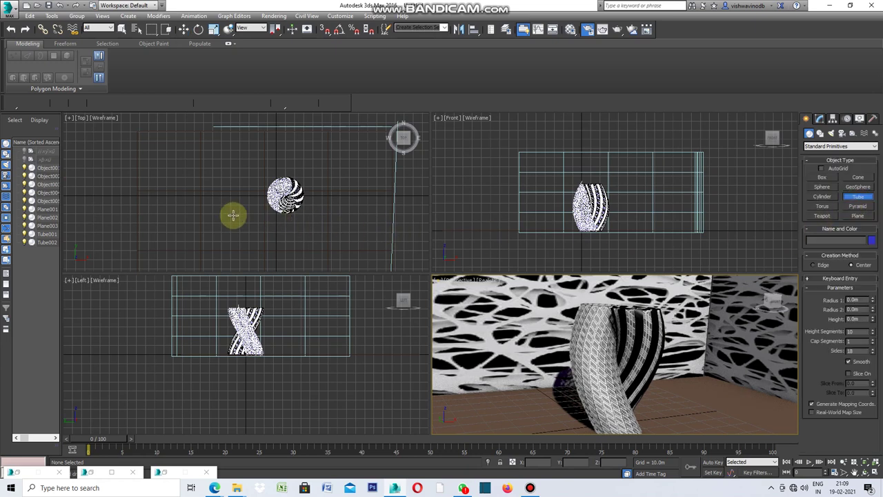
pyautogui.scroll(1, 289, 203)
pyautogui.scroll(1, 265, 203)
pyautogui.scroll(2, 256, 200)
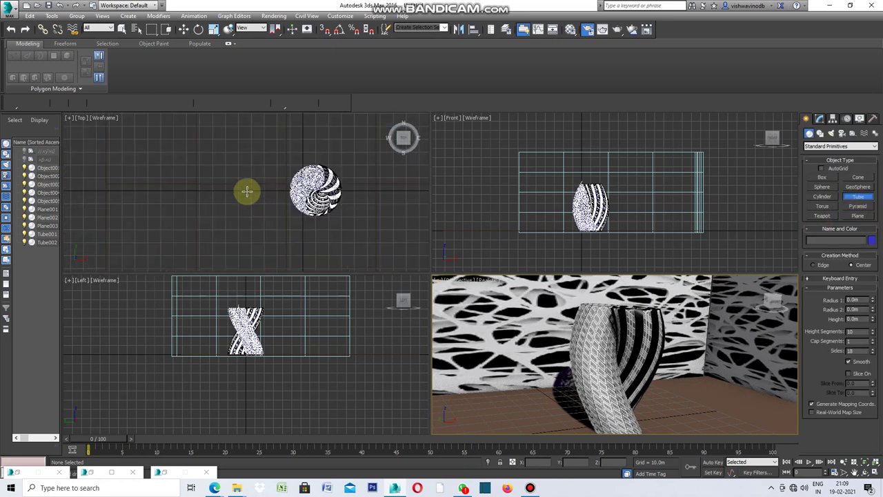
pyautogui.moveTo(242, 182); pyautogui.dragTo(233, 191)
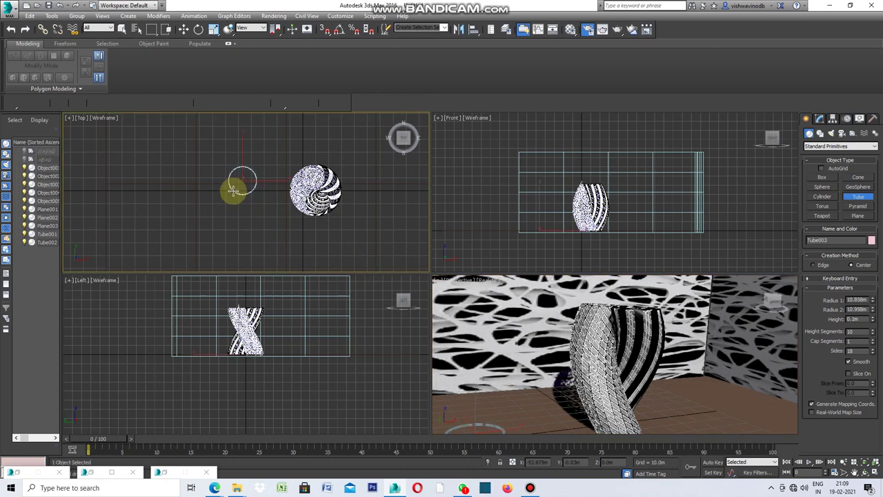
pyautogui.click(233, 191)
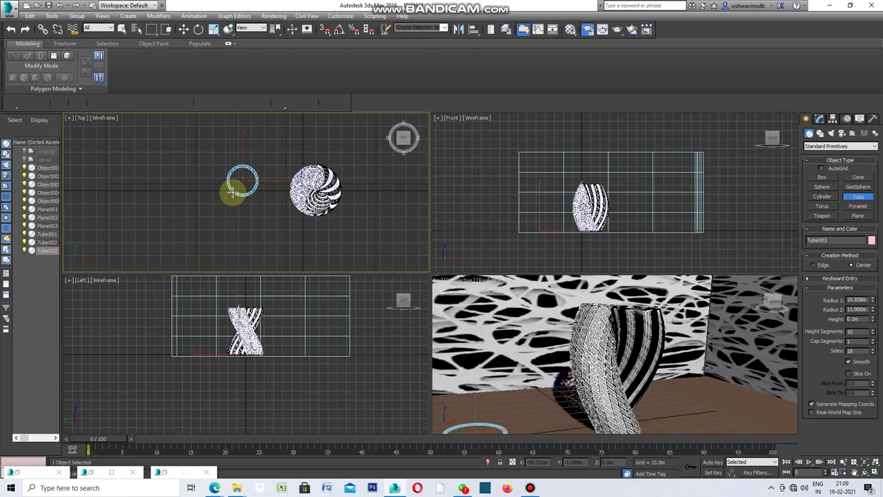
pyautogui.scroll(4, 233, 191)
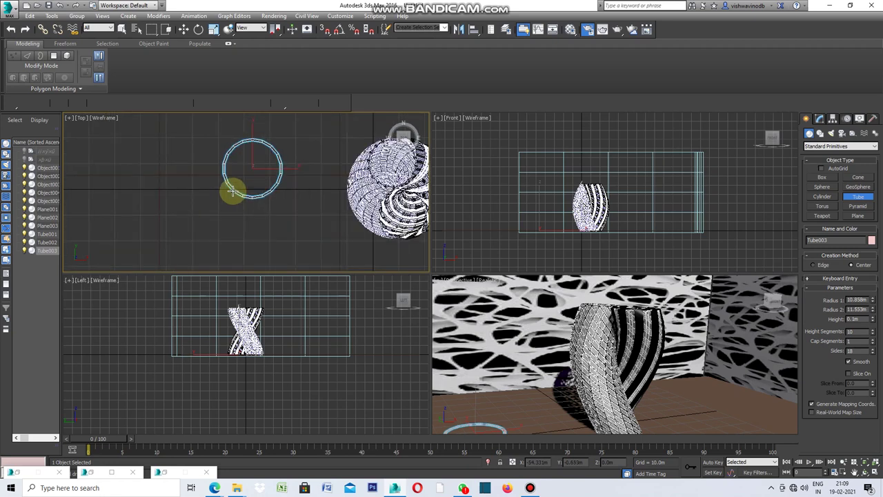
pyautogui.click(233, 191)
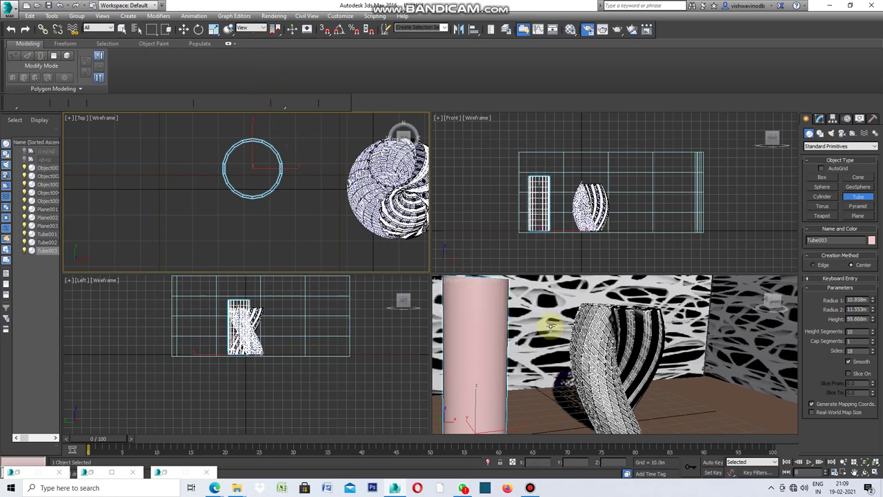
pyautogui.click(438, 281)
# Maximize the Perspective view, orbit to the tube, and switch shading to Realistic with Edged Faces.
pyautogui.click(437, 281)
pyautogui.click(476, 290)
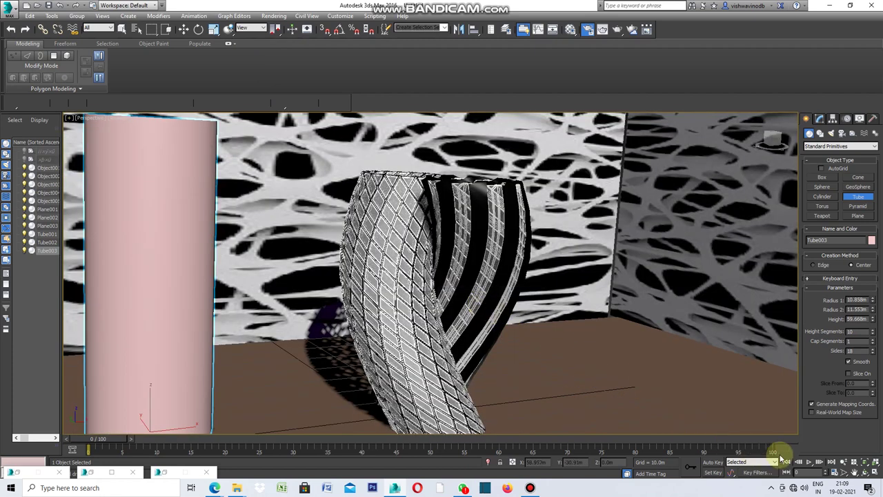
pyautogui.click(856, 475)
pyautogui.moveTo(443, 359)
pyautogui.mouseDown()
pyautogui.moveTo(595, 327)
pyautogui.moveTo(497, 335)
pyautogui.mouseUp()
pyautogui.scroll(-3, 494, 337)
pyautogui.click(117, 118)
pyautogui.click(145, 158)
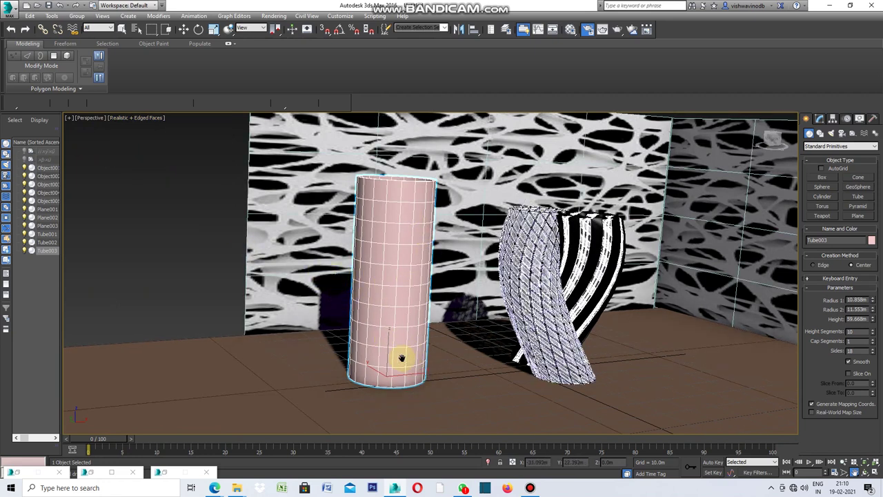
pyautogui.scroll(2, 402, 358)
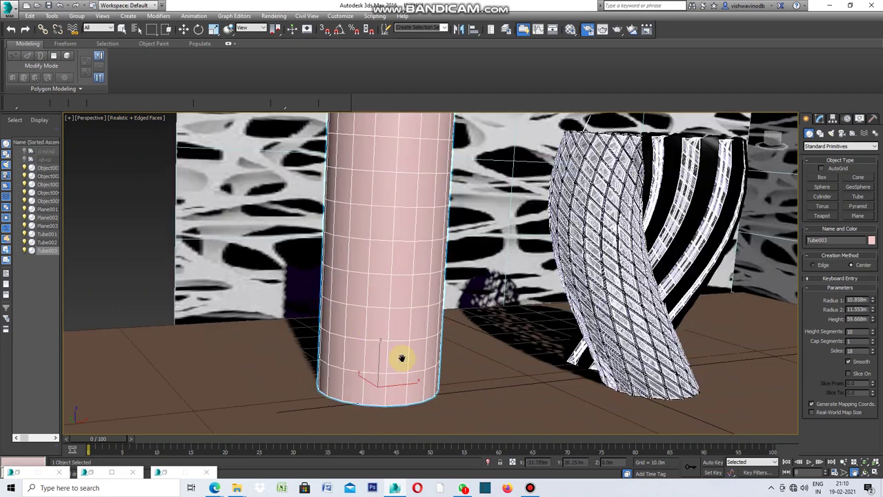
# Set the tube's Sides to 19 and raise Height Segments from 10 to 22.
pyautogui.click(873, 350)
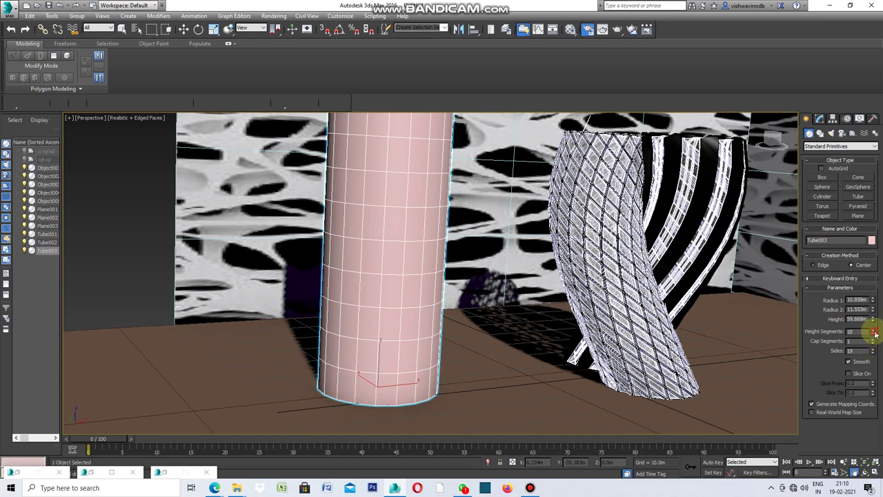
pyautogui.click(874, 330)
pyautogui.click(873, 330)
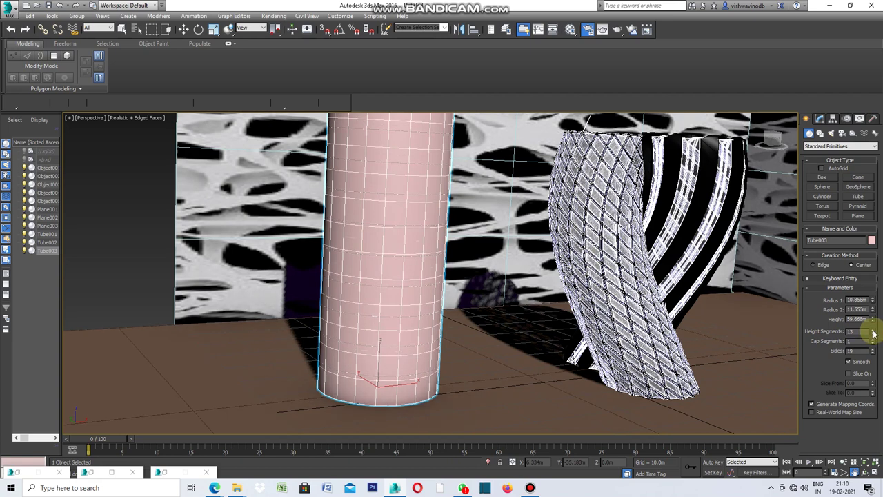
pyautogui.click(873, 330)
pyautogui.click(874, 330)
pyautogui.click(873, 330)
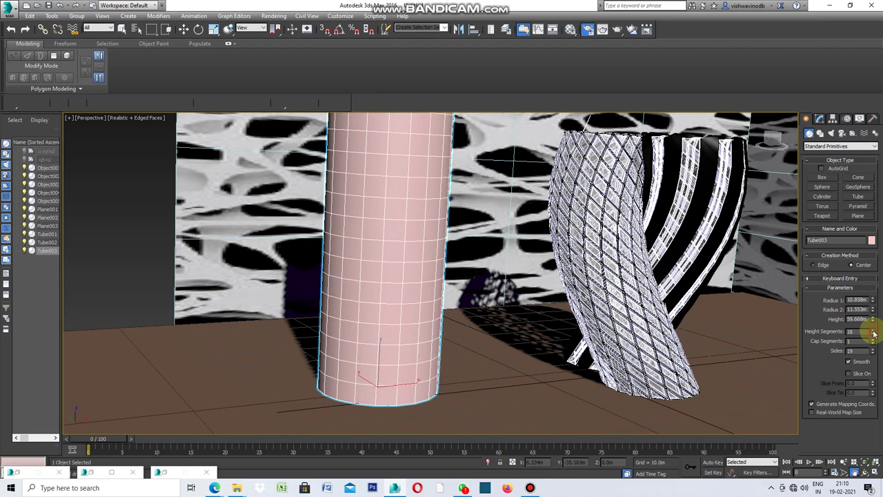
pyautogui.click(874, 330)
pyautogui.click(874, 330)
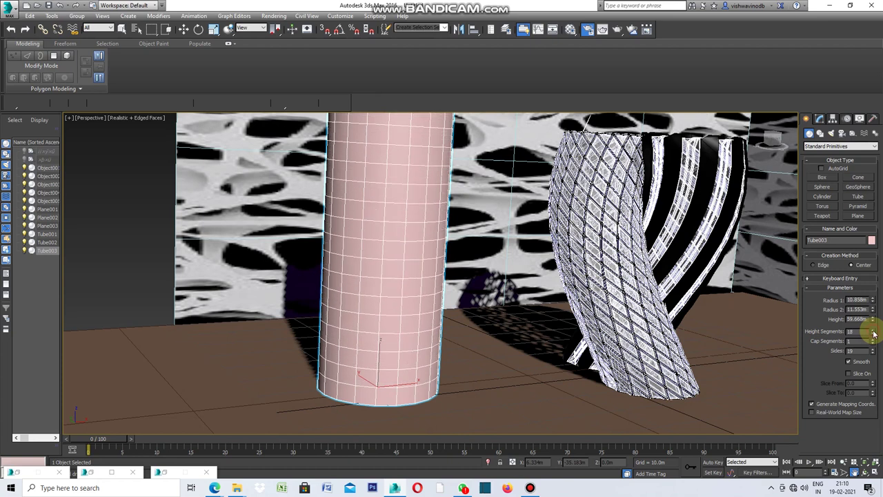
pyautogui.click(873, 330)
pyautogui.click(874, 329)
pyautogui.click(874, 330)
pyautogui.click(874, 330)
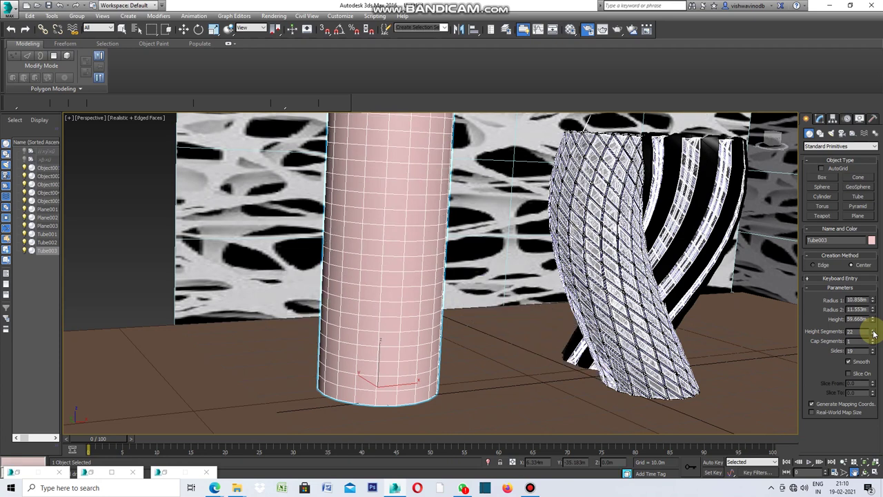
pyautogui.scroll(-3, 421, 357)
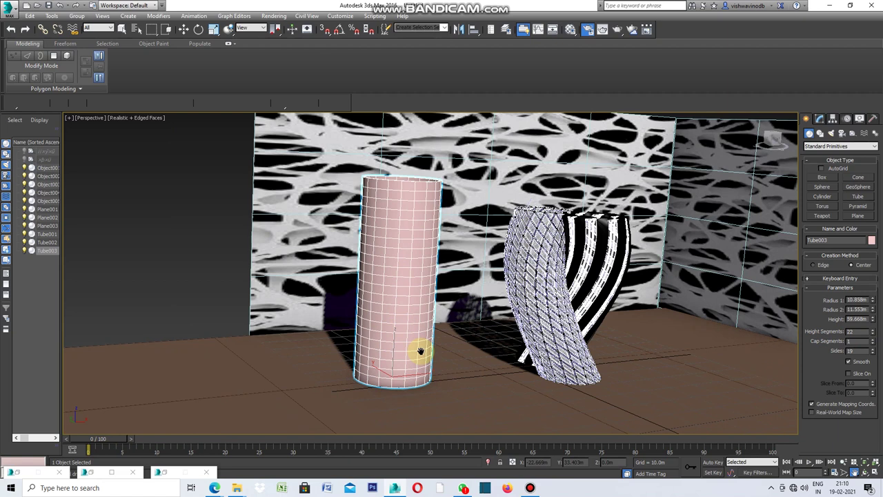
# Convert the pink tube to an Editable Poly.
pyautogui.press('w')
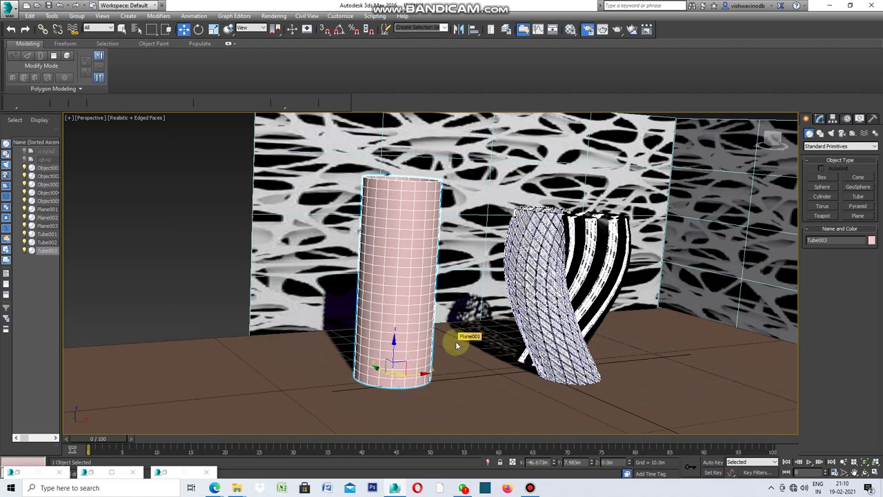
pyautogui.rightClick(457, 340)
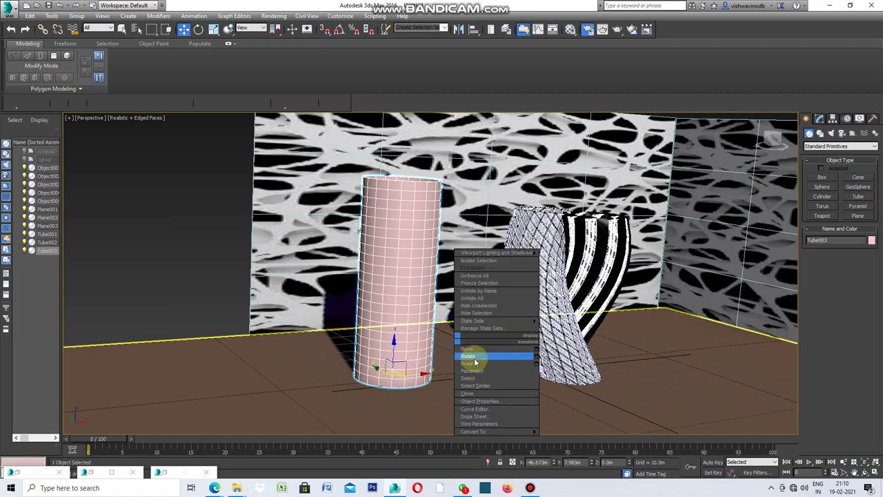
pyautogui.moveTo(497, 432)
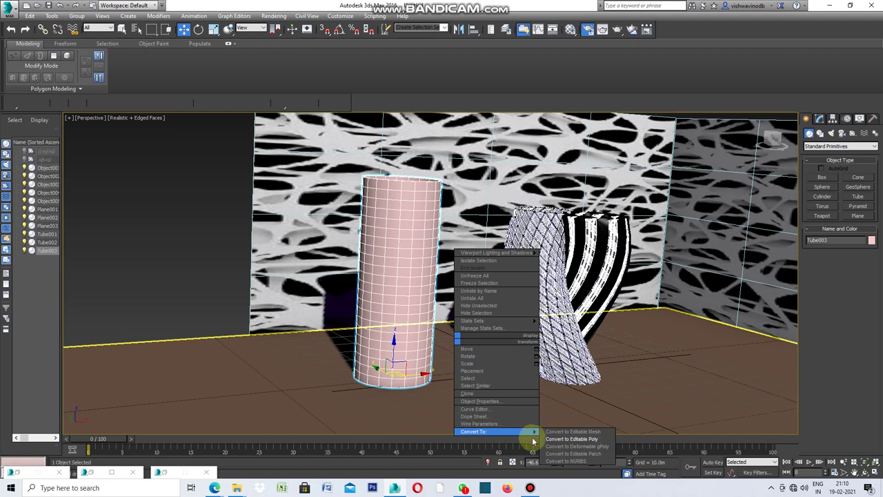
pyautogui.click(557, 440)
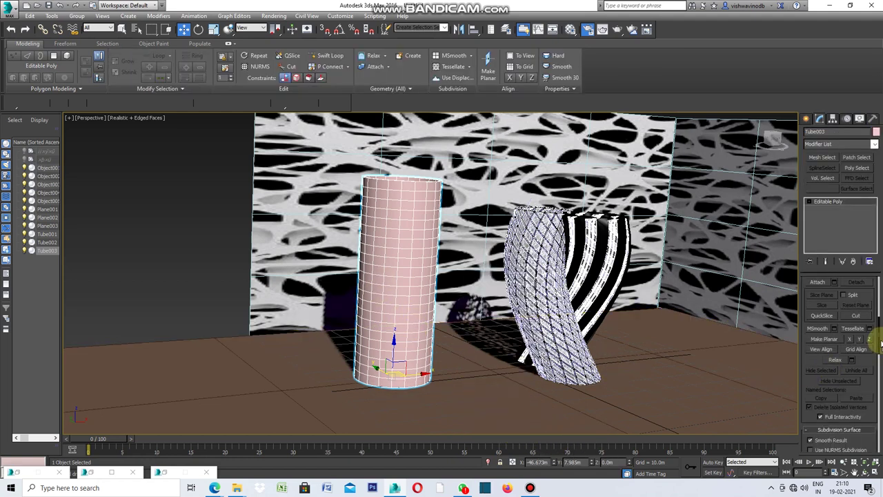
# Select an edge on the cylinder and open Generate Topology from the Polygon Modeling list.
pyautogui.moveTo(878, 330); pyautogui.dragTo(877, 290)
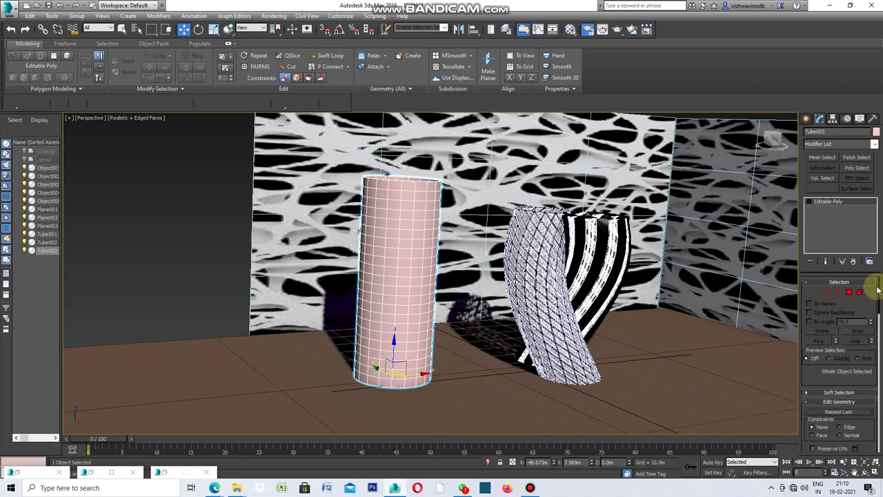
pyautogui.click(832, 295)
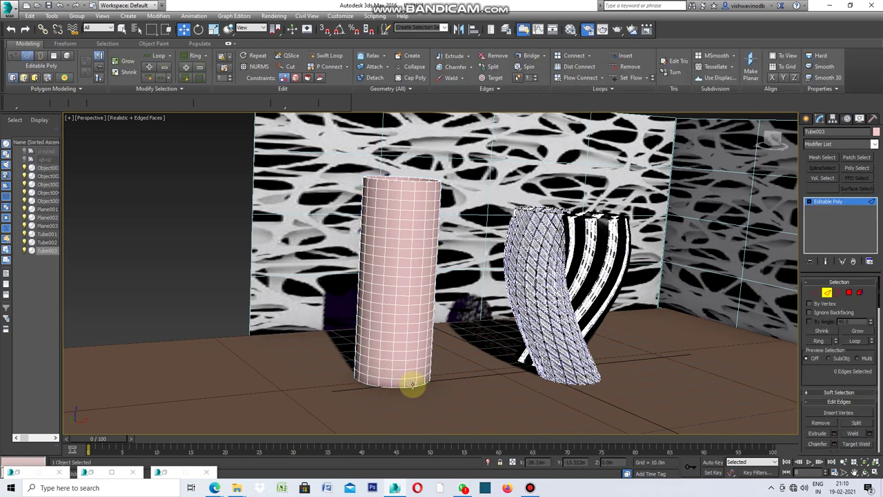
pyautogui.click(369, 366)
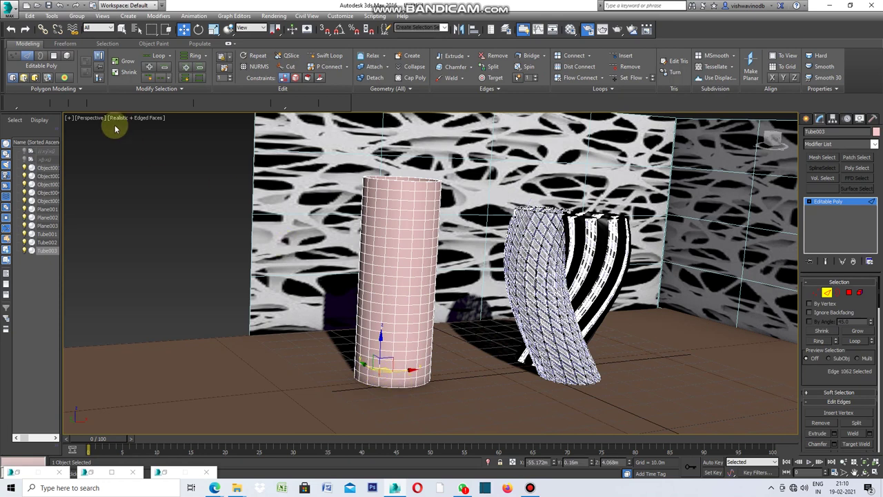
pyautogui.click(80, 88)
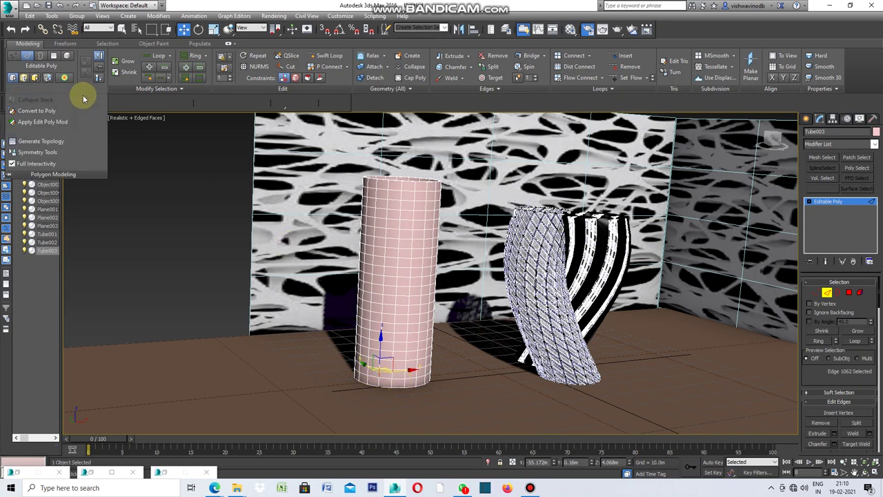
pyautogui.click(56, 144)
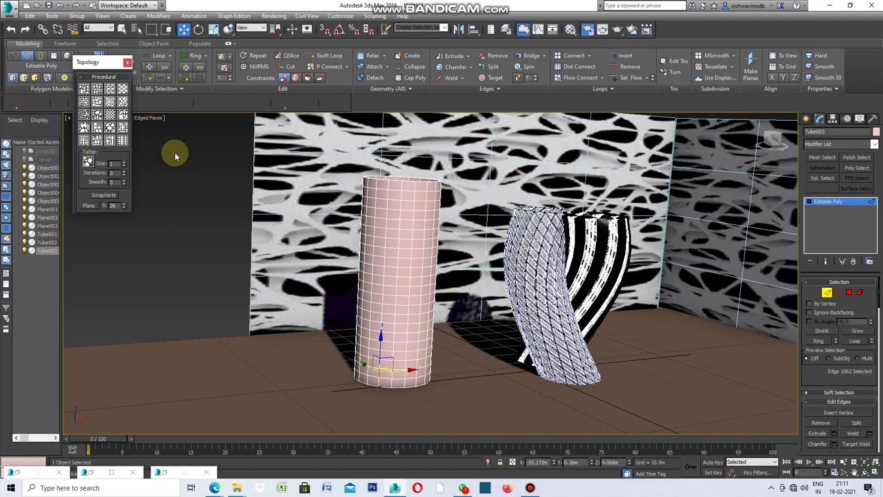
# Try the diagonal and herringbone topology patterns on the cylinder, undoing each.
pyautogui.click(123, 102)
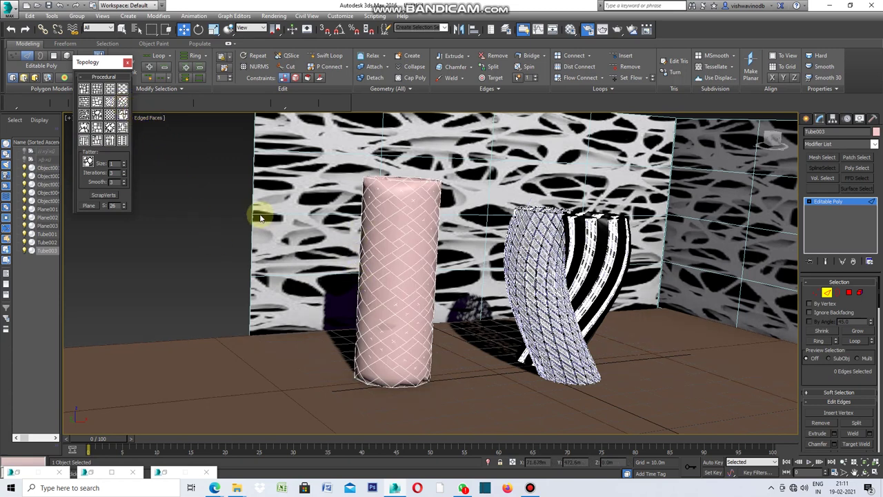
pyautogui.scroll(3, 412, 318)
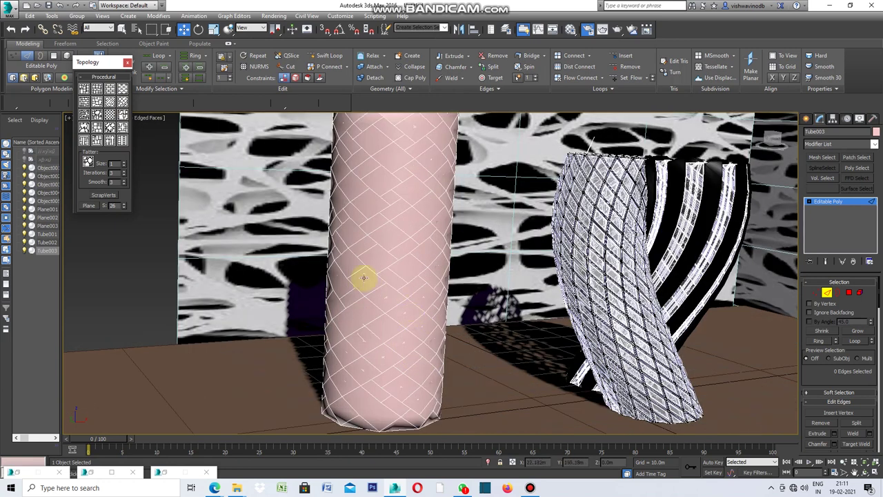
pyautogui.hotkey('ctrl', 'z')
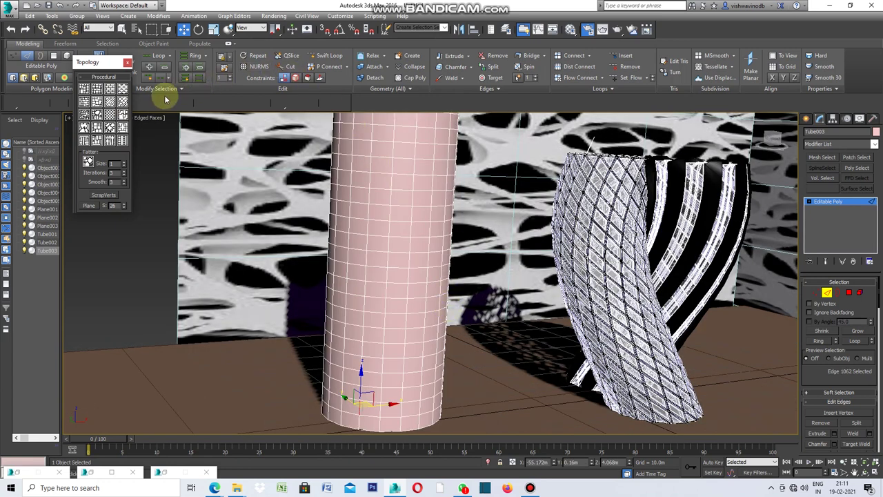
pyautogui.click(113, 104)
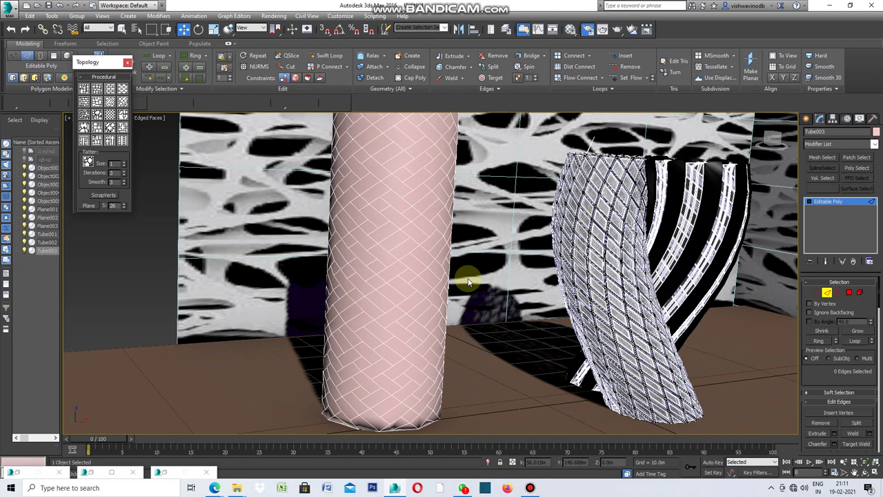
pyautogui.hotkey('ctrl', 'z')
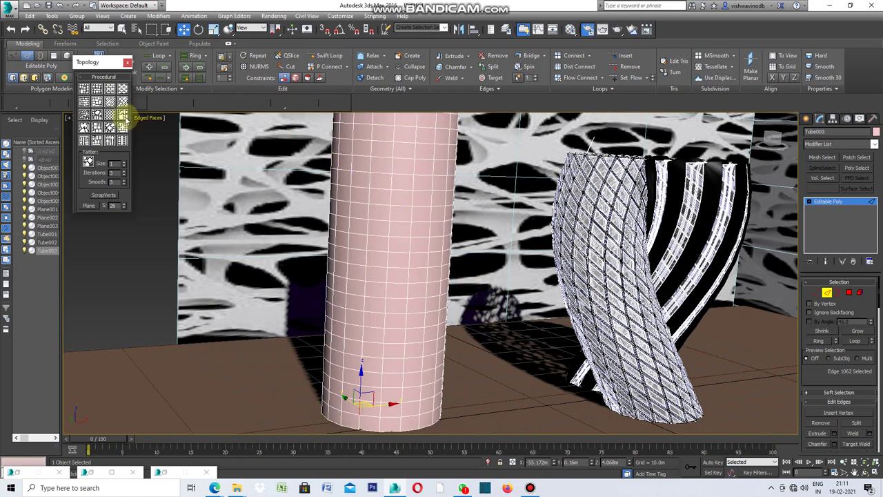
# Apply the diamond diagrid pattern, close the generator, and exit mesh editing.
pyautogui.click(112, 117)
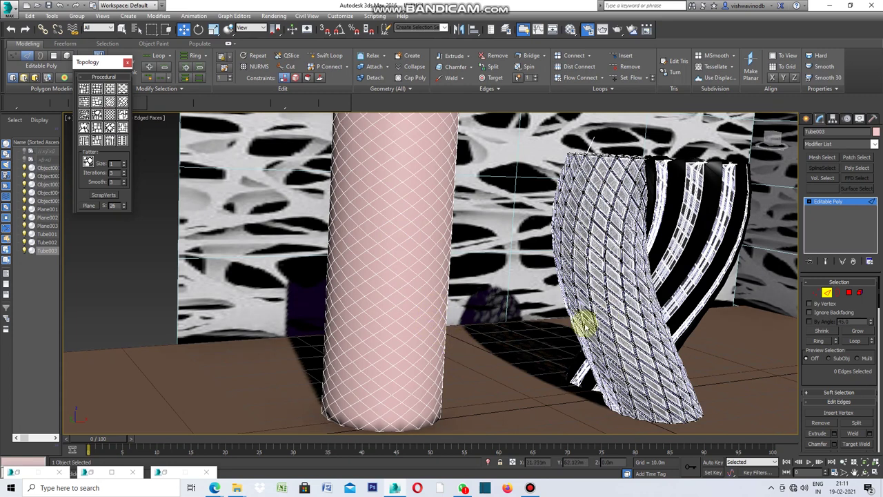
pyautogui.scroll(-3, 404, 324)
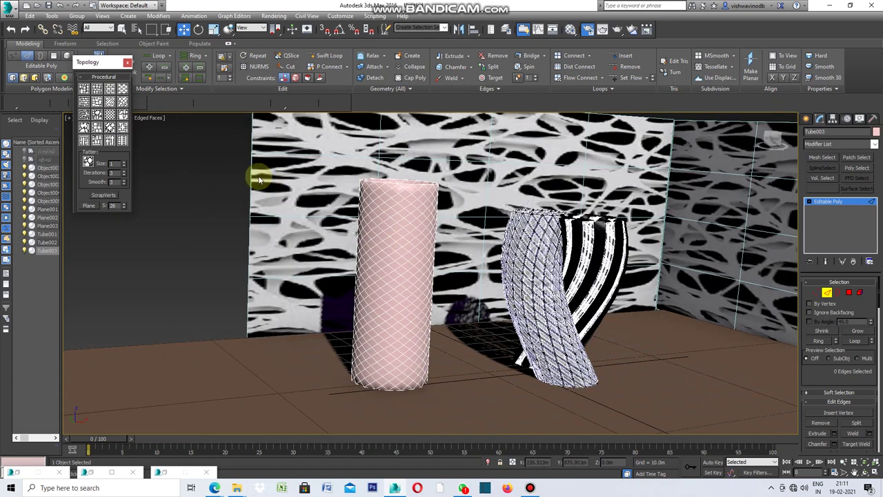
pyautogui.click(128, 63)
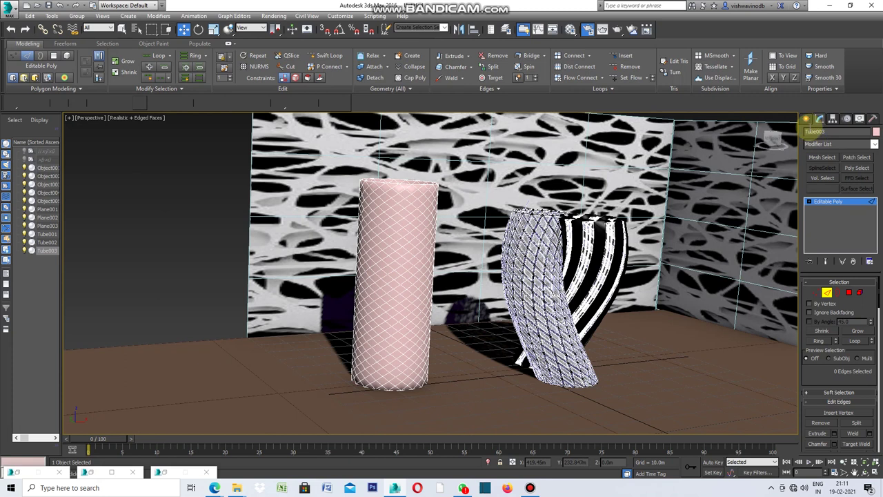
pyautogui.click(807, 118)
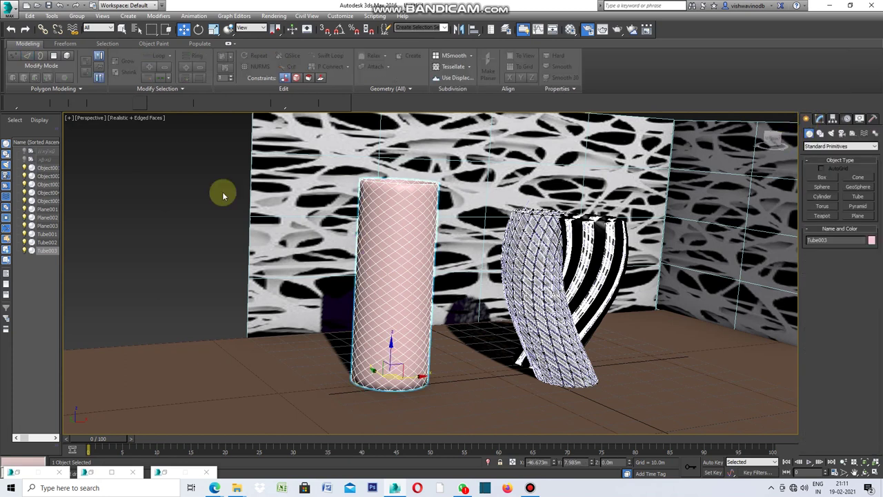
# Restore the four-viewport layout and activate the Top view.
pyautogui.click(70, 119)
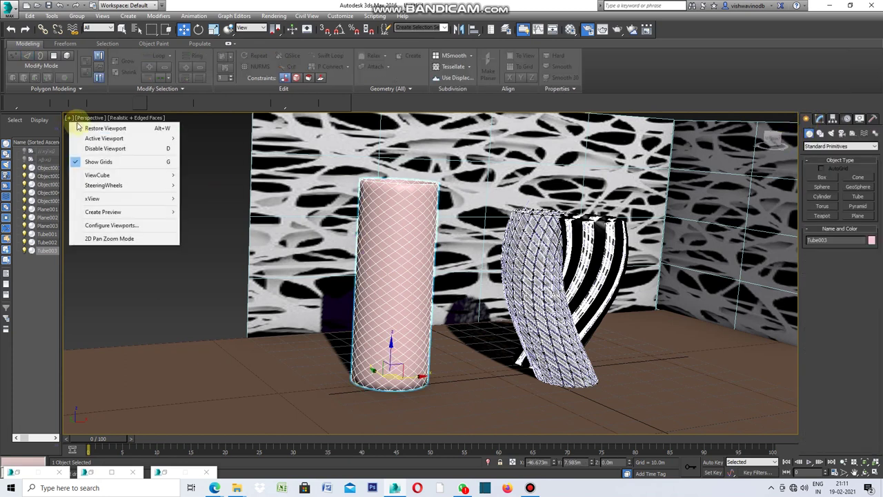
pyautogui.click(105, 128)
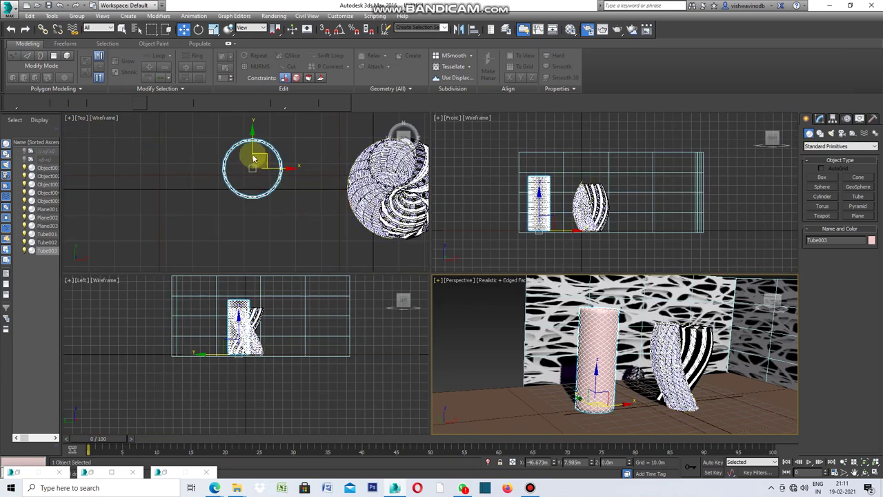
pyautogui.click(272, 169)
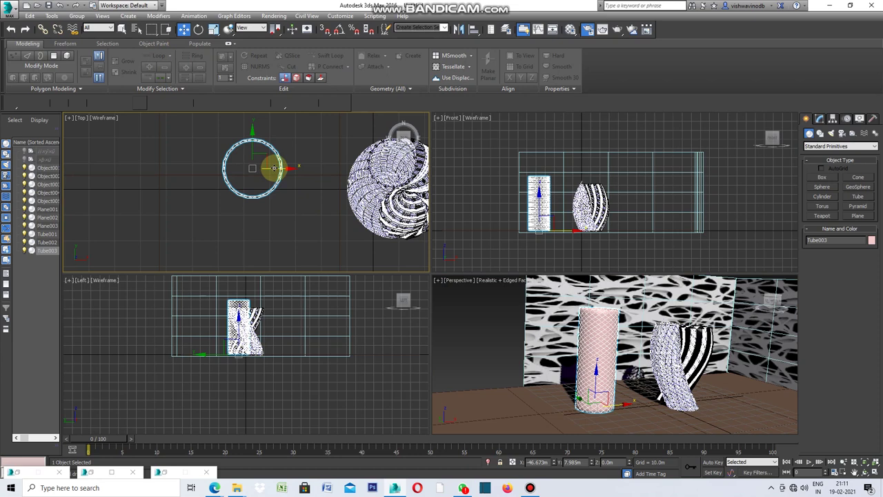
# Move the diagrid tube left, Shift-clone a Copy touching it, and select both tubes.
pyautogui.moveTo(274, 169)
pyautogui.mouseDown()
pyautogui.moveTo(236, 170)
pyautogui.moveTo(288, 178)
pyautogui.mouseUp()
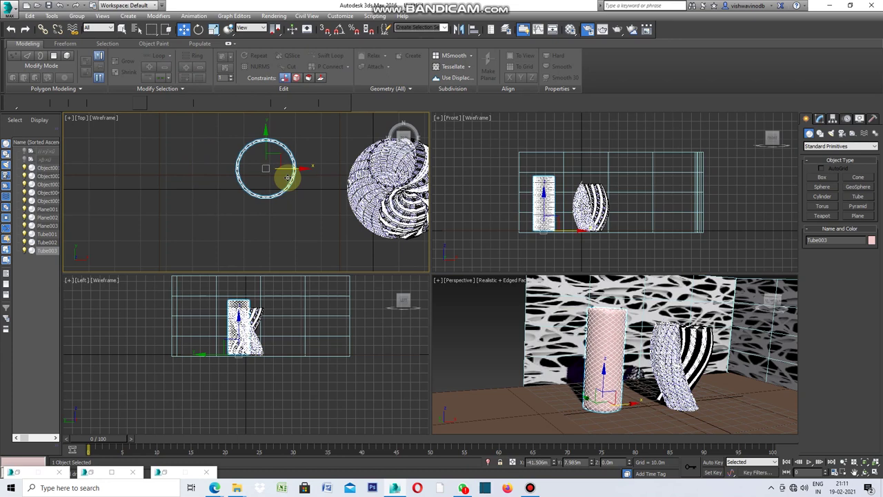
pyautogui.moveTo(286, 168); pyautogui.dragTo(229, 176)
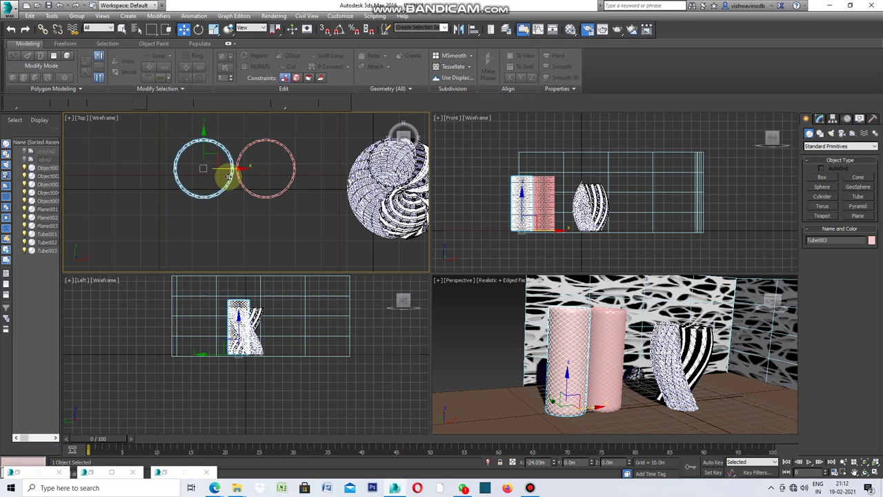
pyautogui.keyDown('shift'); pyautogui.moveTo(229, 176); pyautogui.dragTo(228, 177); pyautogui.keyUp('shift')
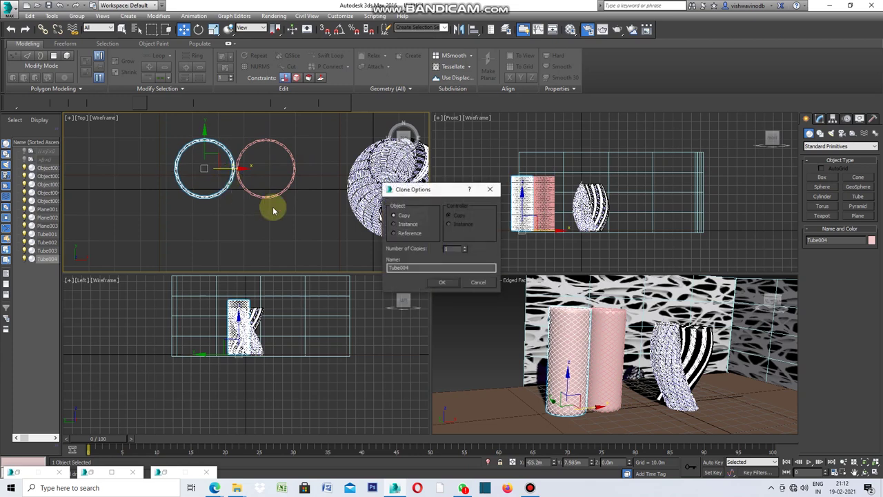
pyautogui.click(442, 286)
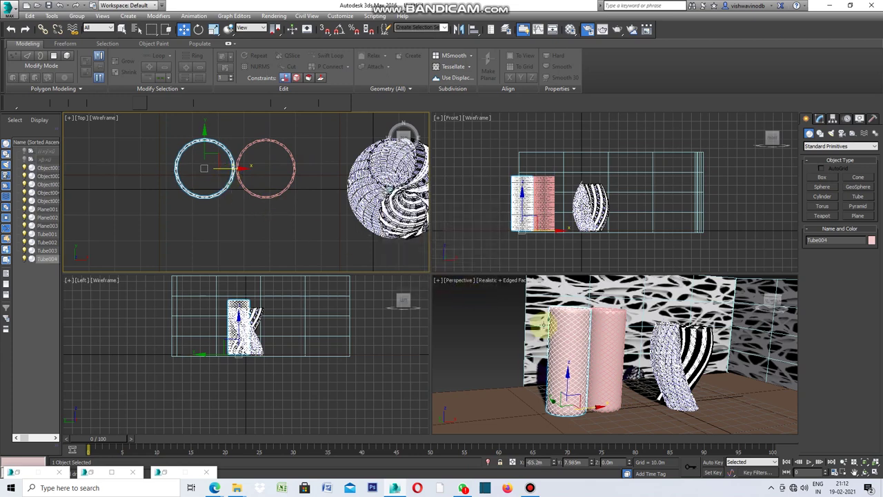
pyautogui.keyDown('ctrl'); pyautogui.click(612, 321); pyautogui.keyUp('ctrl')
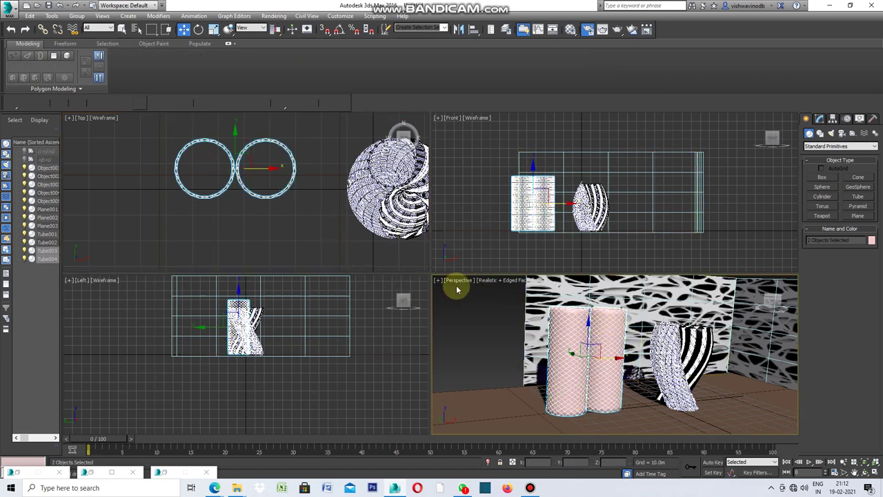
# Add a Twist modifier from the Parametric Modifiers list to both tubes.
pyautogui.click(819, 119)
pyautogui.click(872, 144)
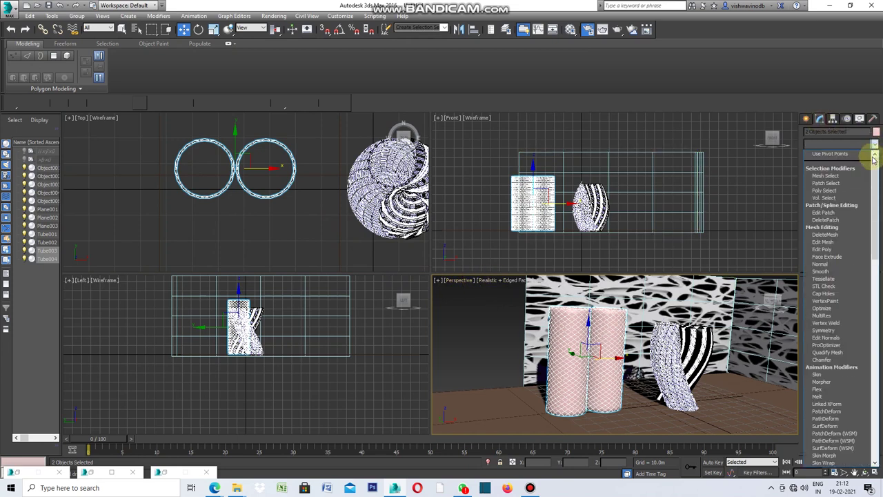
pyautogui.moveTo(876, 199); pyautogui.dragTo(874, 343)
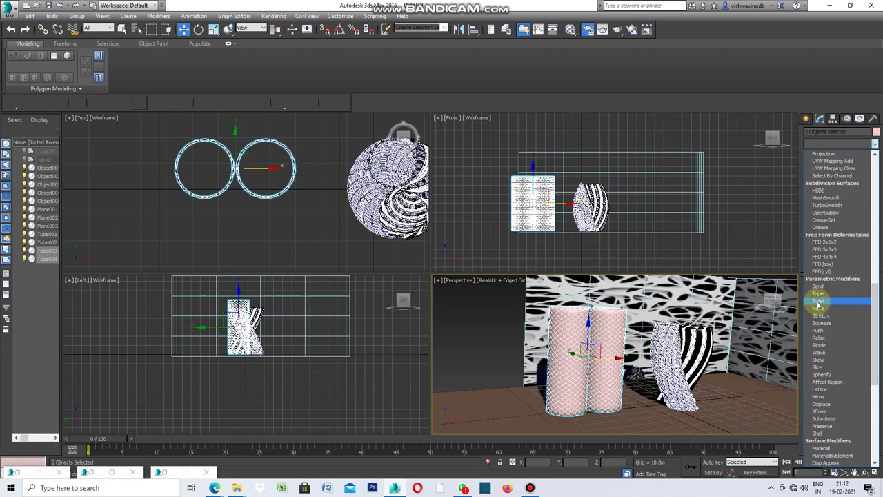
pyautogui.click(819, 302)
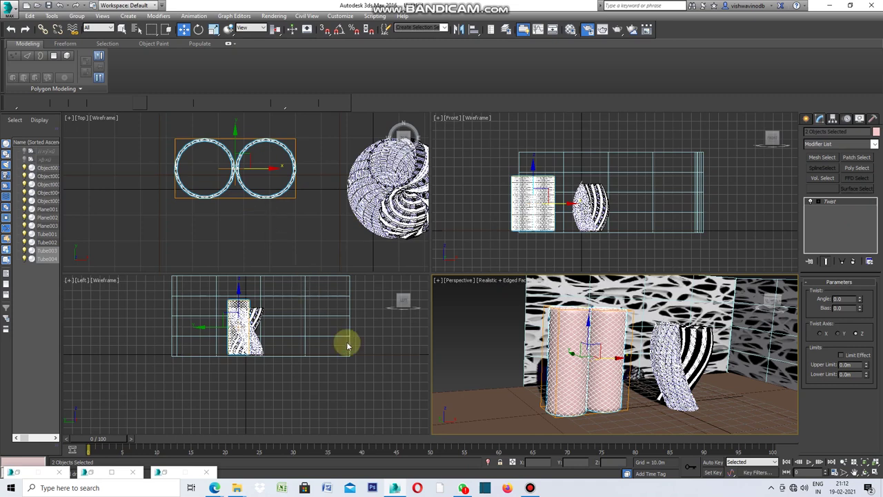
# Maximize the Perspective view and nudge the twist angle to 0.5.
pyautogui.click(439, 281)
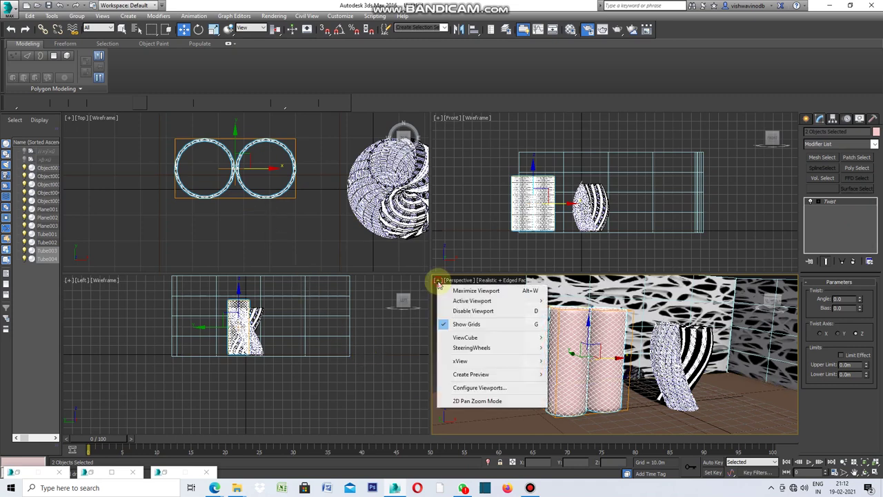
pyautogui.click(459, 289)
pyautogui.scroll(3, 412, 381)
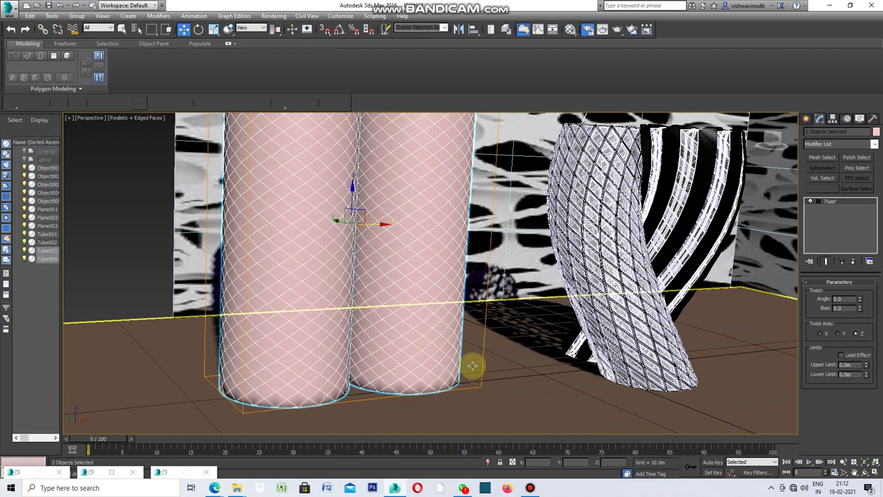
pyautogui.scroll(-3, 466, 349)
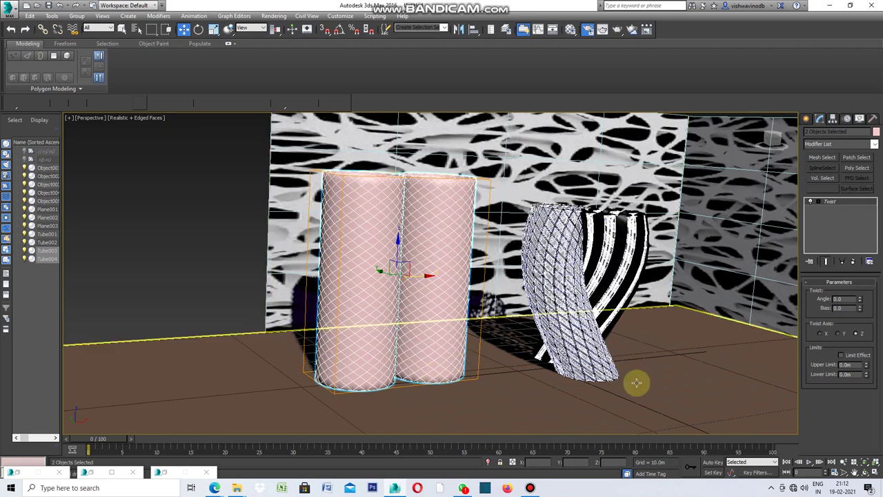
pyautogui.click(860, 299)
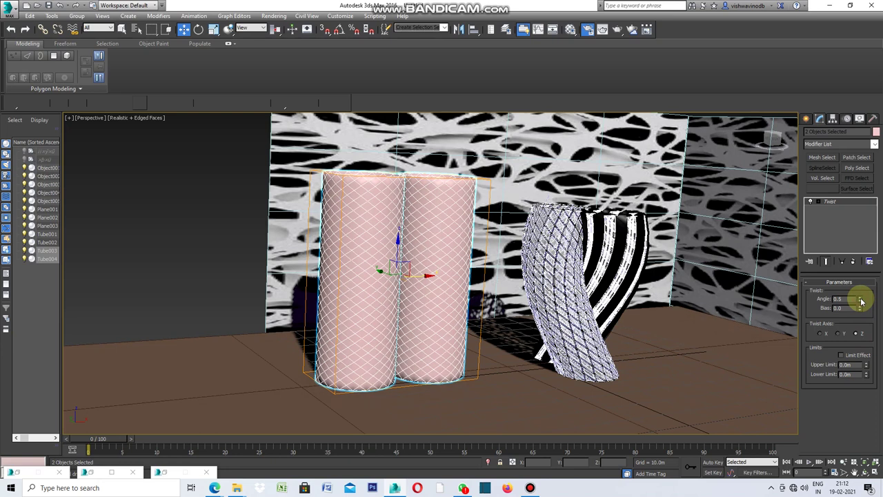
# Drag the Twist Angle spinner up until the tubes twist to 172.5 about Z.
pyautogui.click(861, 299)
pyautogui.moveTo(861, 299)
pyautogui.mouseDown()
pyautogui.moveTo(857, 250)
pyautogui.moveTo(873, 112)
pyautogui.mouseUp()
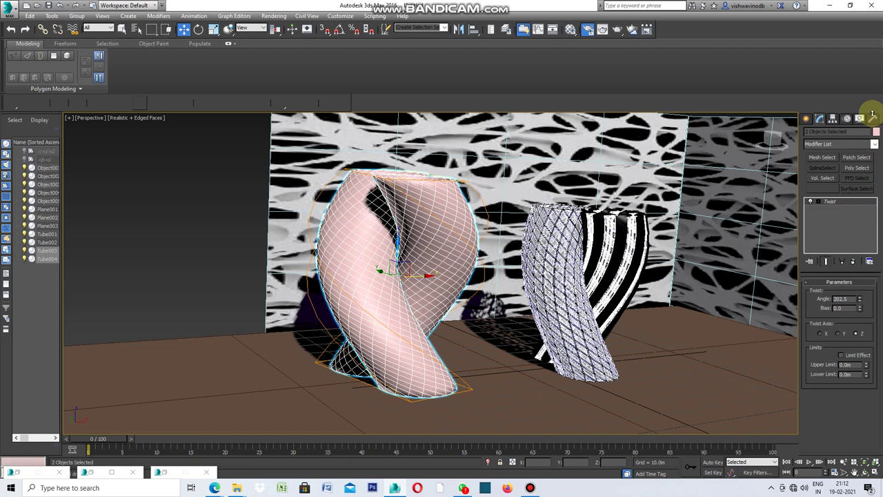
pyautogui.moveTo(873, 112)
pyautogui.mouseDown()
pyautogui.moveTo(869, 80)
pyautogui.moveTo(833, 11)
pyautogui.moveTo(828, 475)
pyautogui.moveTo(818, 16)
pyautogui.moveTo(832, 193)
pyautogui.mouseUp()
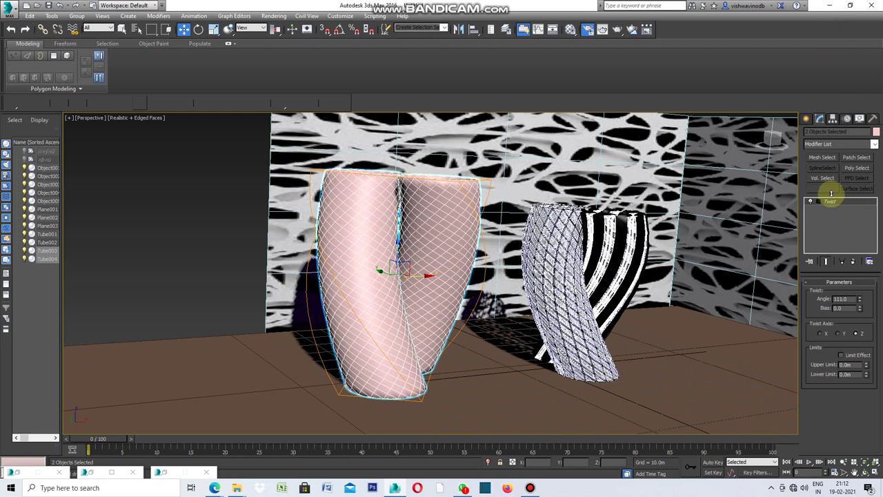
pyautogui.moveTo(832, 194); pyautogui.dragTo(804, 148)
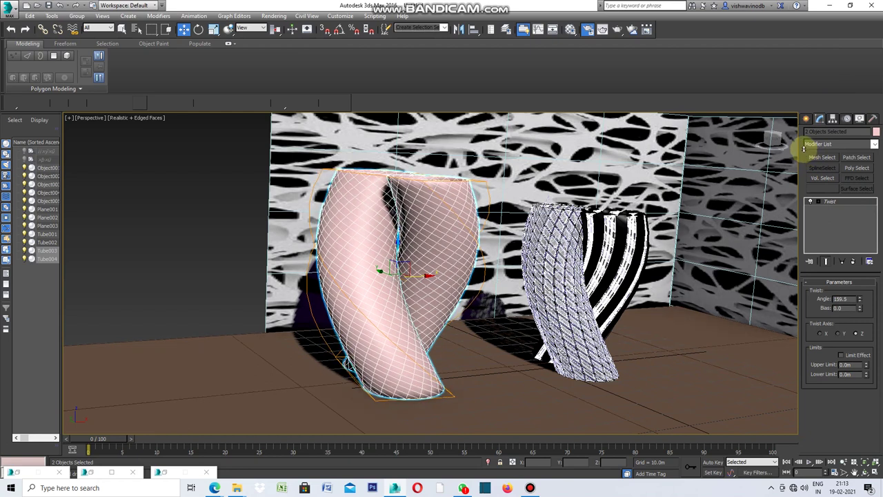
pyautogui.moveTo(804, 148); pyautogui.dragTo(800, 137)
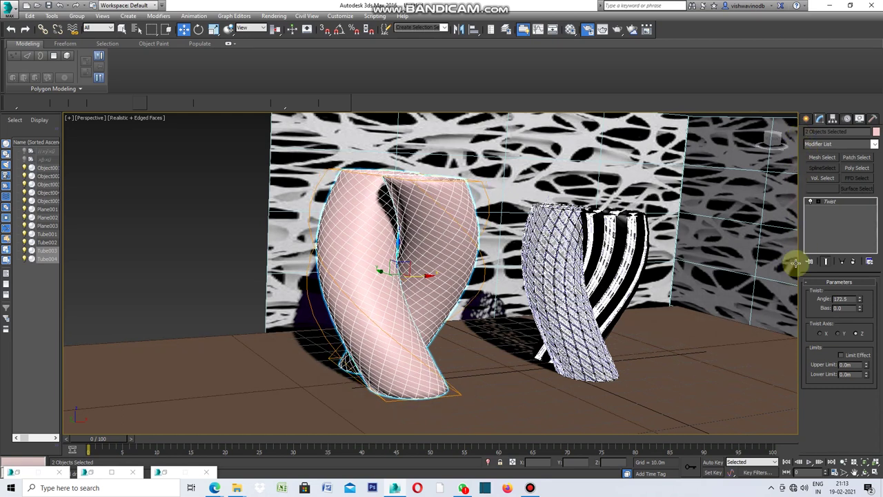
# Orbit and zoom around the braided tubes to inspect them, then return to Select and Move.
pyautogui.click(865, 475)
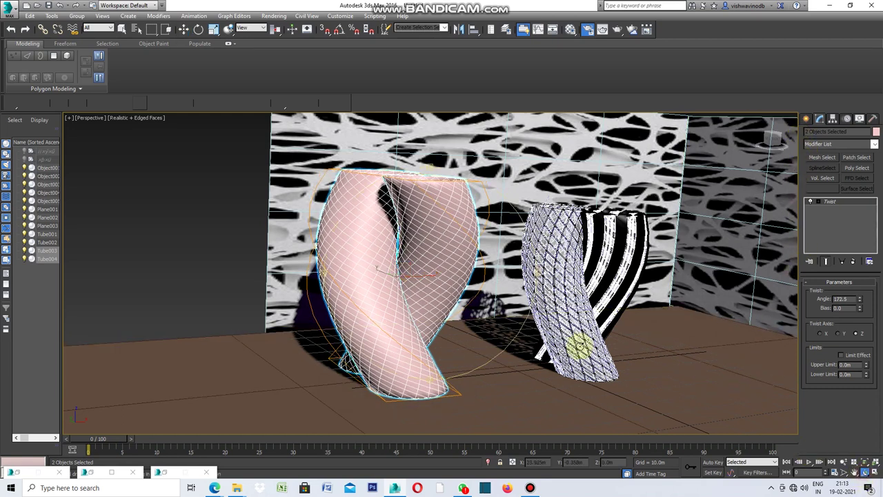
pyautogui.moveTo(538, 278); pyautogui.dragTo(496, 274)
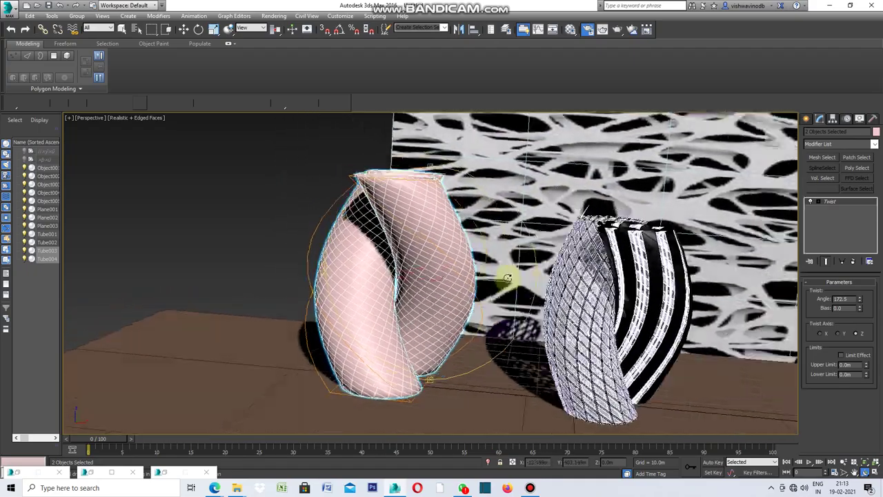
pyautogui.moveTo(496, 274); pyautogui.dragTo(564, 275)
pyautogui.moveTo(306, 283)
pyautogui.mouseDown()
pyautogui.moveTo(314, 287)
pyautogui.moveTo(308, 273)
pyautogui.moveTo(324, 280)
pyautogui.mouseUp()
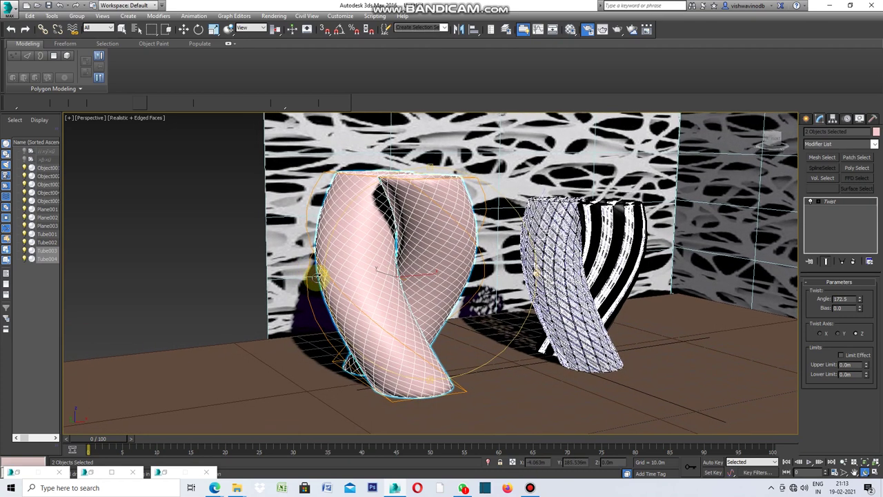
pyautogui.scroll(3, 463, 331)
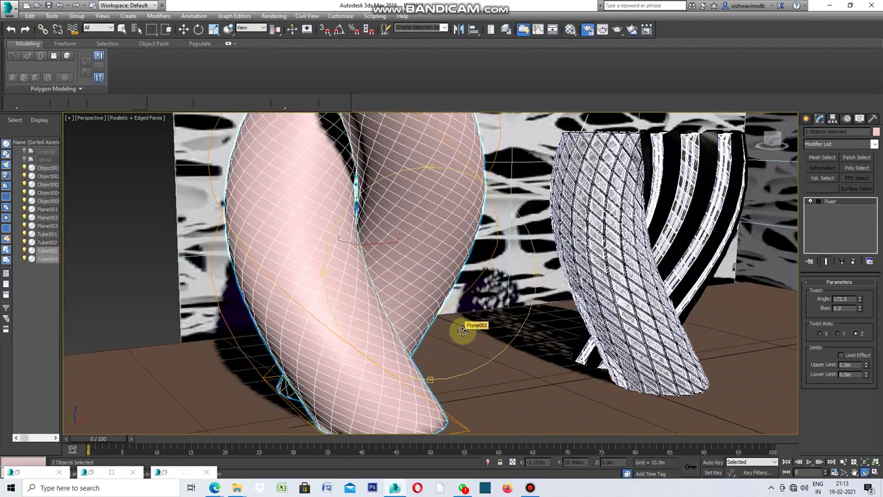
pyautogui.scroll(-3, 462, 330)
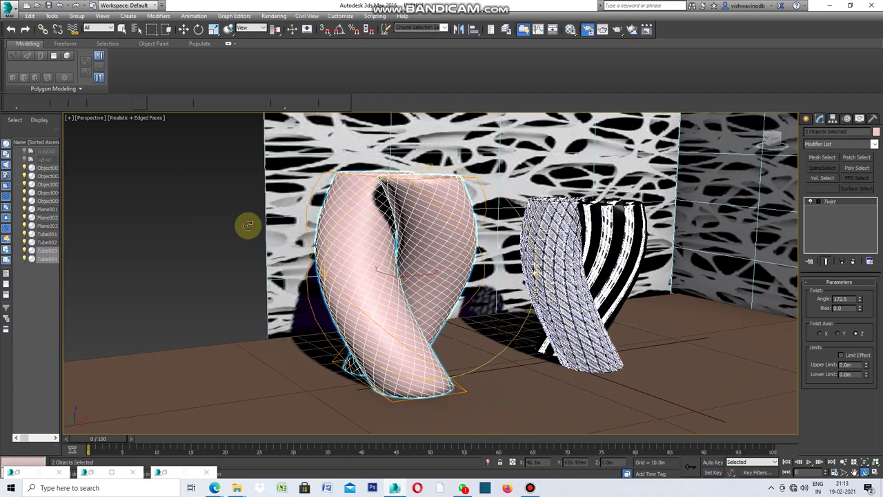
pyautogui.press('w')
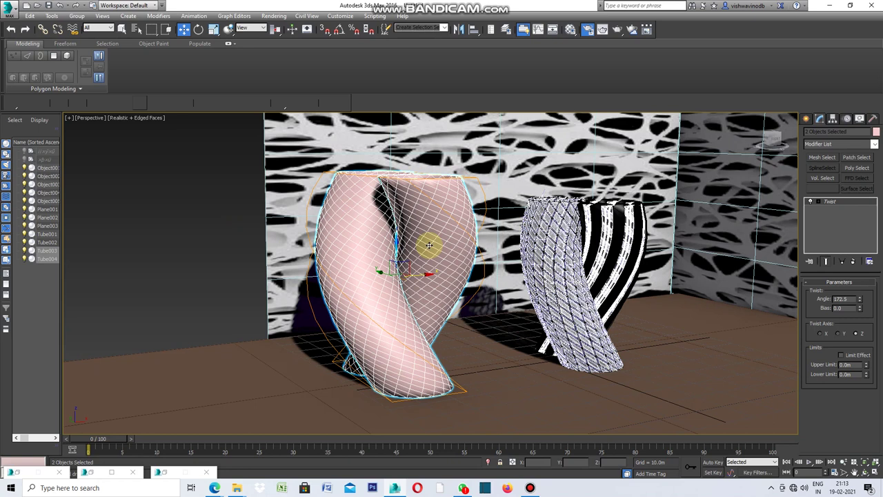
# Select only the twisted Tube004 and convert it to Editable Poly, baking in the 172.5 twist.
pyautogui.click(222, 211)
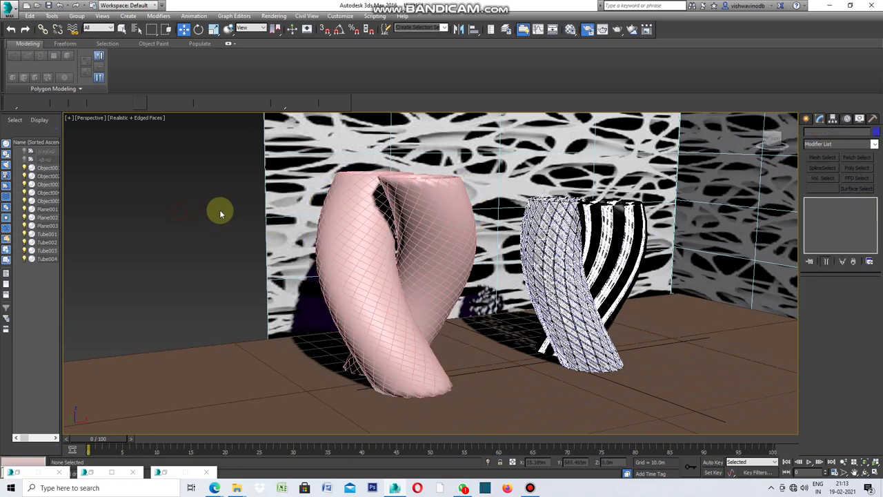
pyautogui.click(358, 302)
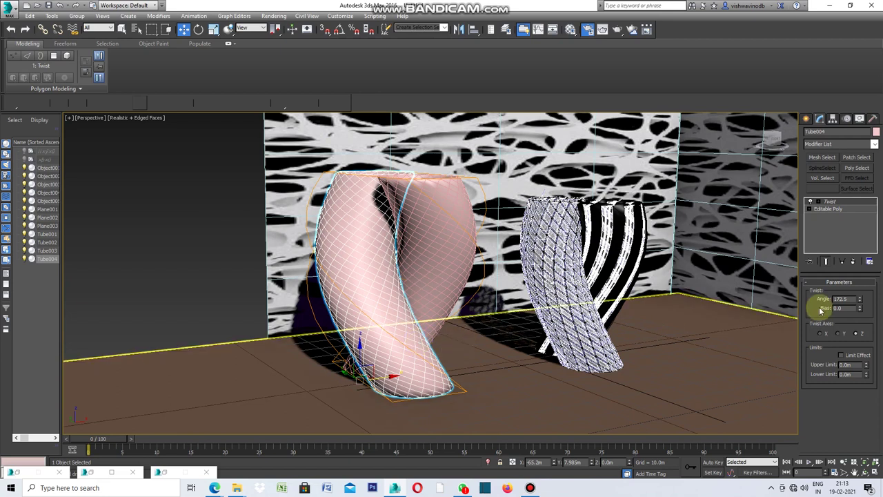
pyautogui.rightClick(192, 233)
pyautogui.moveTo(207, 321)
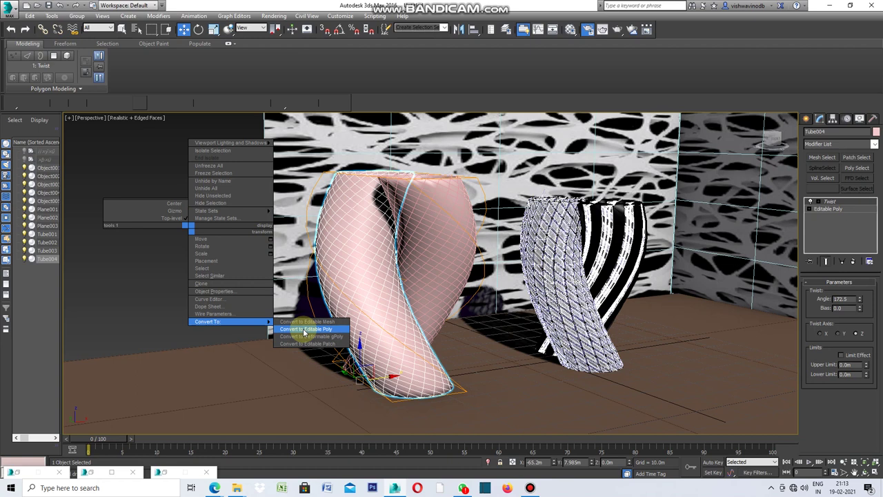
pyautogui.click(304, 330)
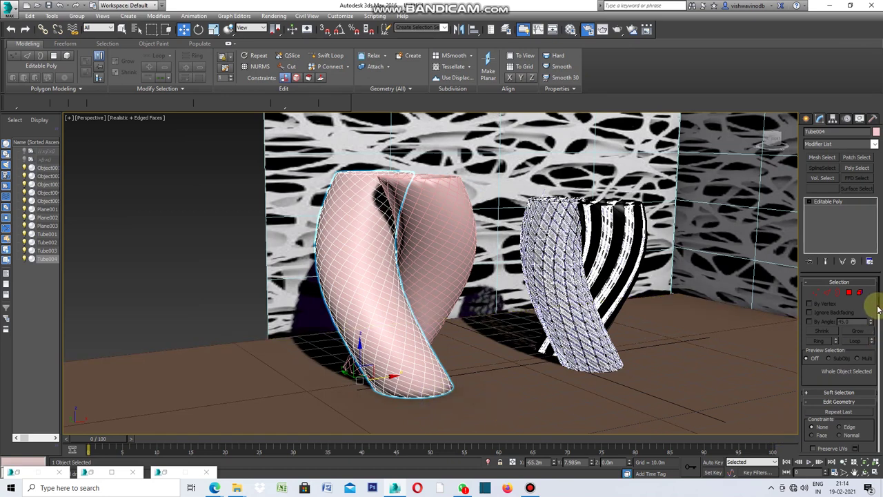
# Select all 1748 polygons of Tube004 and open the Inset settings at 1.0m.
pyautogui.click(827, 293)
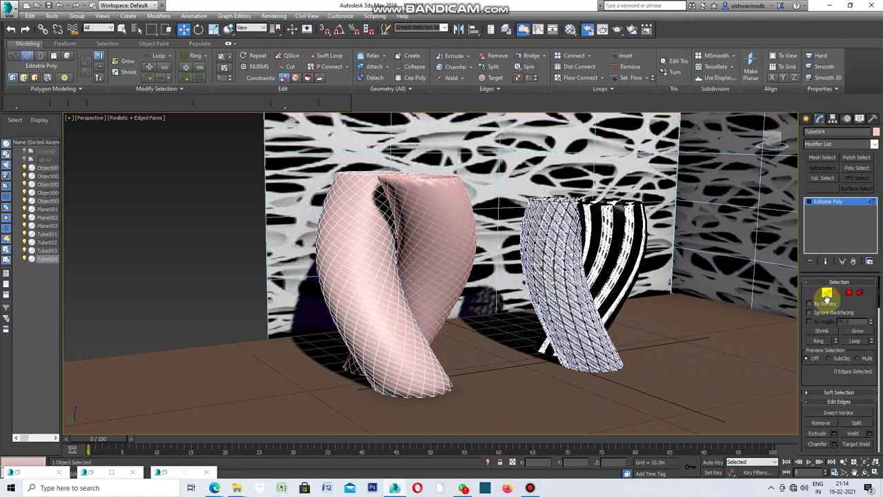
pyautogui.hotkey('ctrl', 'a')
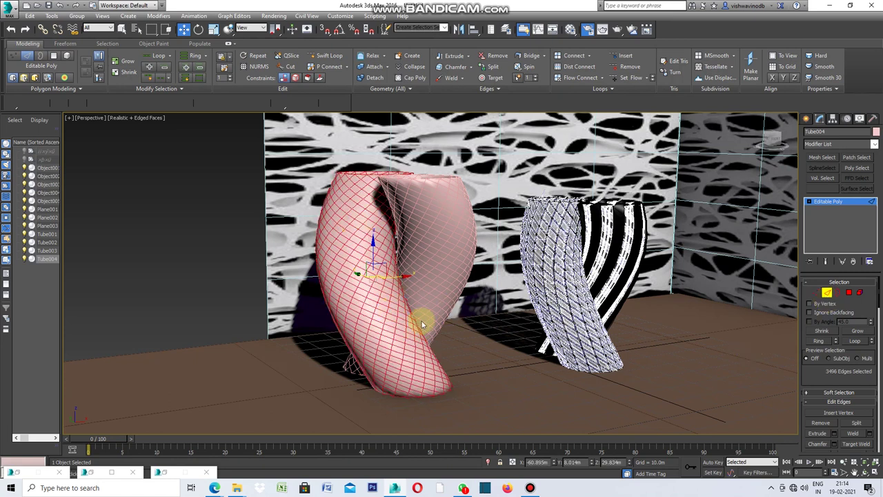
pyautogui.click(849, 293)
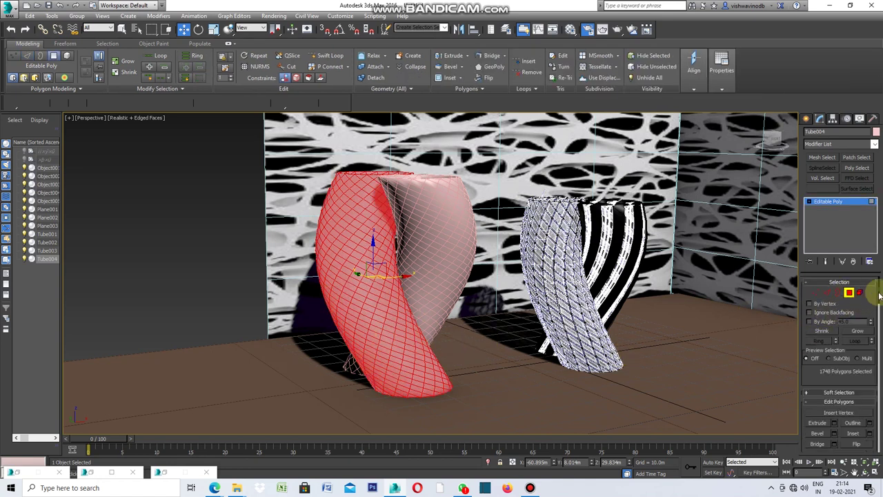
pyautogui.moveTo(880, 296); pyautogui.dragTo(879, 316)
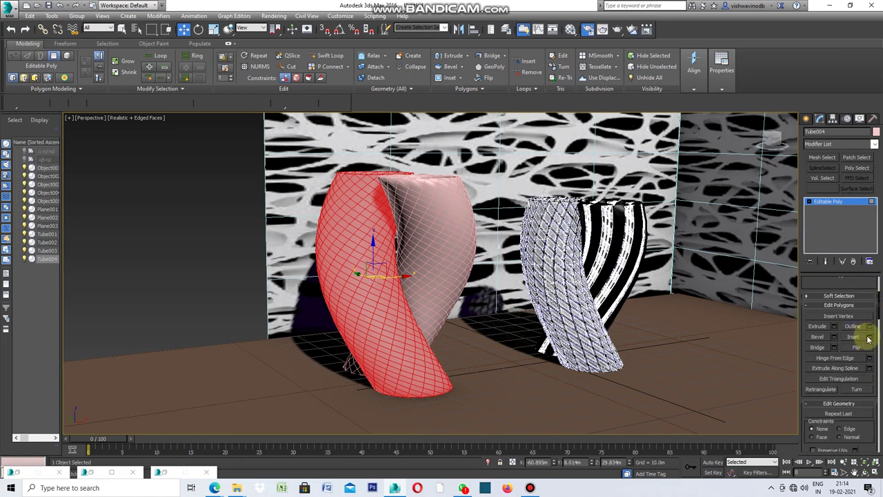
pyautogui.click(870, 336)
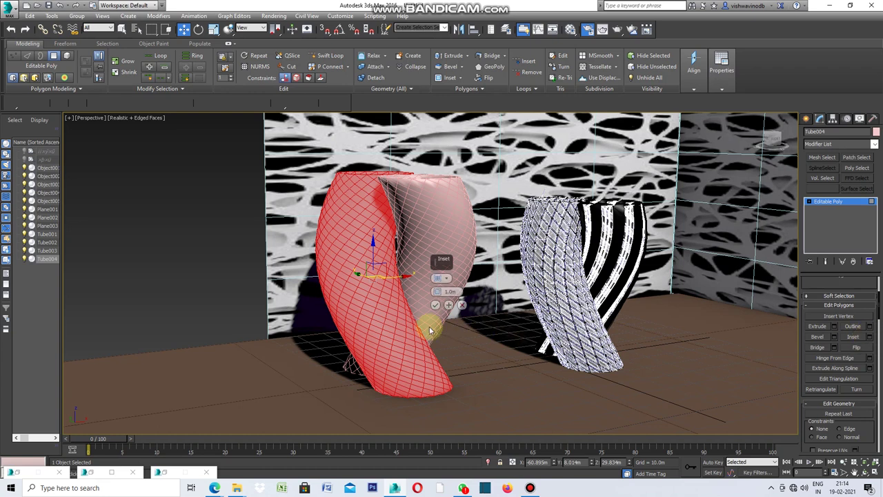
# Inset By Polygon, trying 0.1m and 0.3m before settling on 0.2m, and confirm.
pyautogui.scroll(2, 386, 314)
pyautogui.scroll(2, 385, 310)
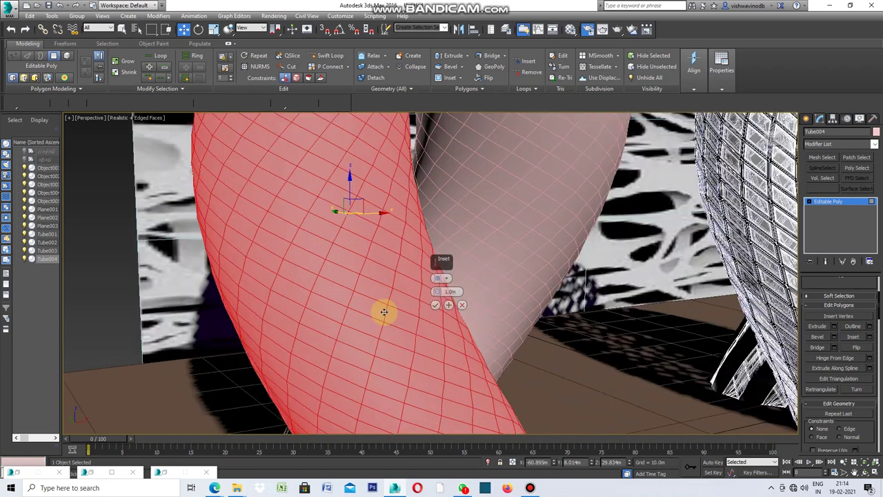
pyautogui.click(446, 279)
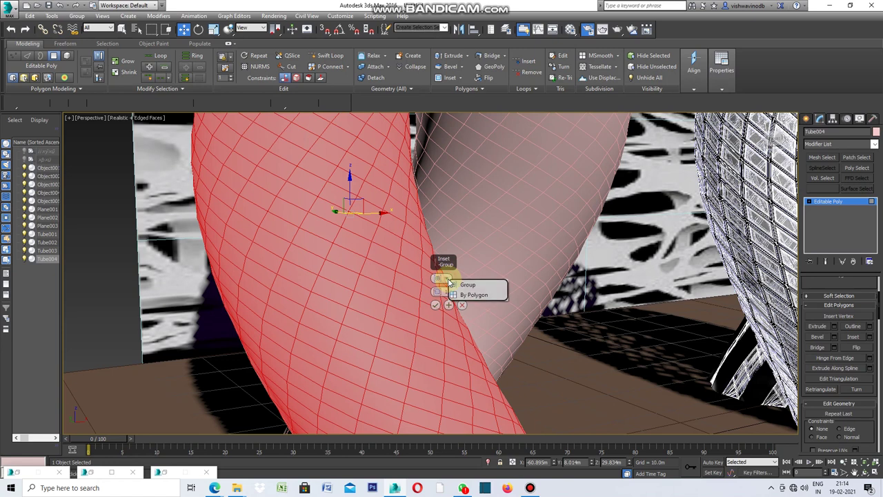
pyautogui.click(474, 296)
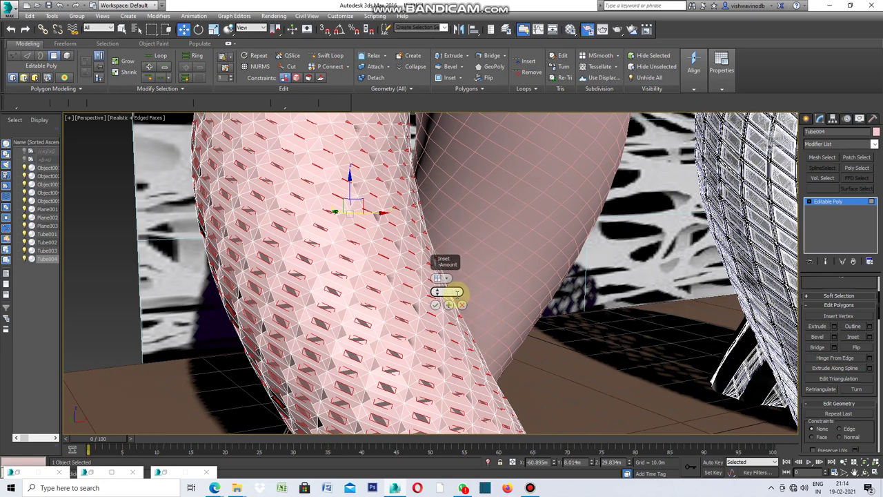
pyautogui.press('Return')
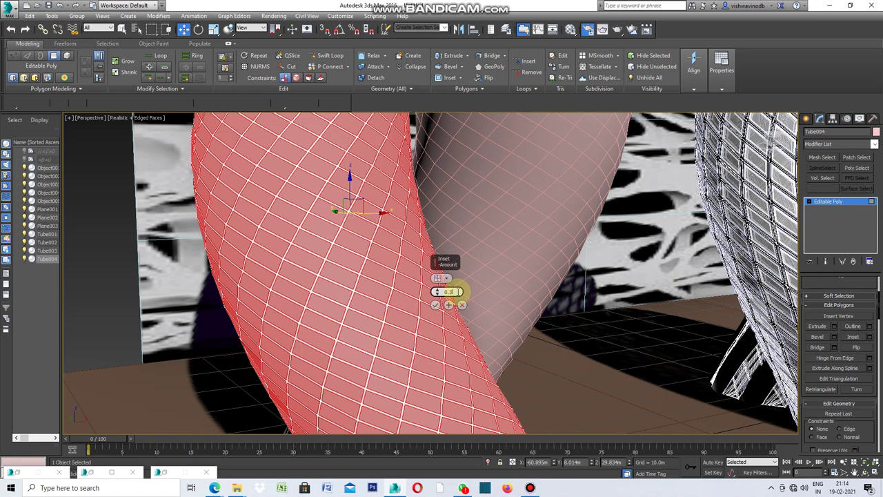
pyautogui.press('Return')
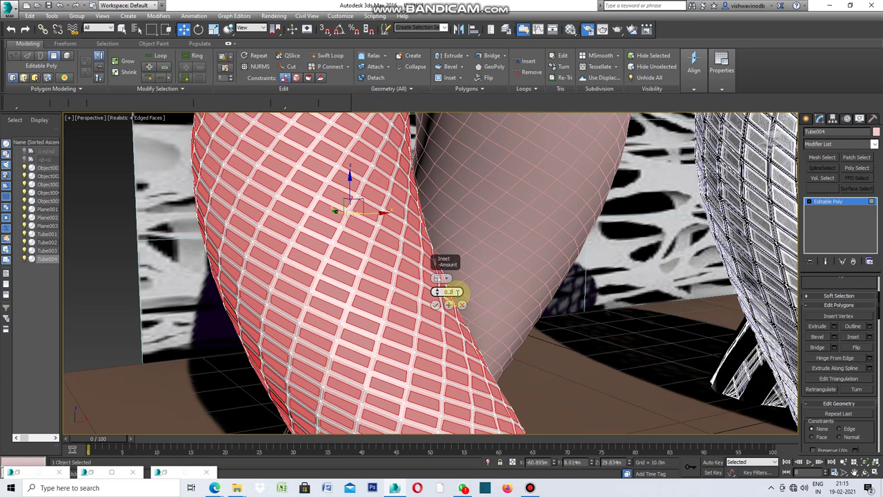
pyautogui.press('Return')
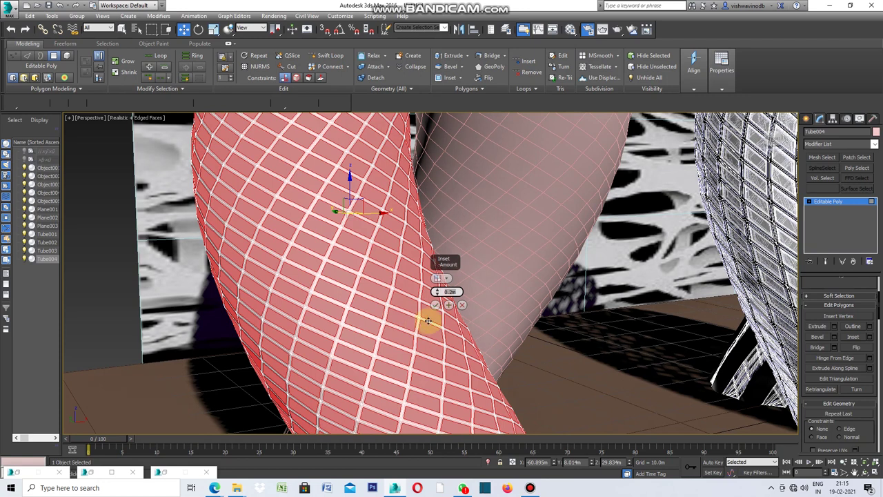
pyautogui.scroll(-2, 433, 315)
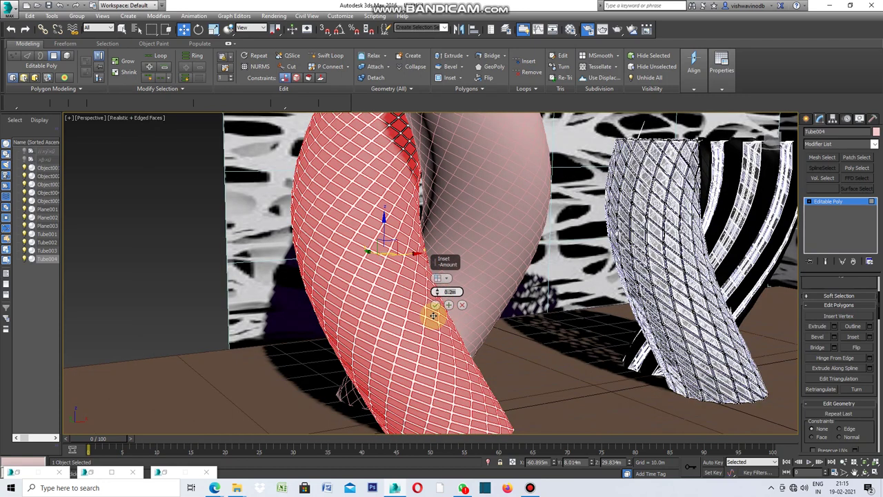
pyautogui.scroll(2, 434, 315)
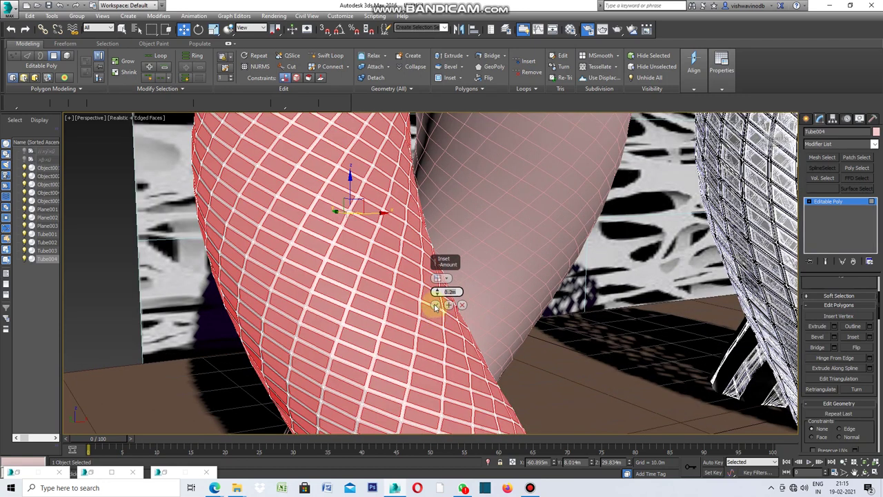
pyautogui.click(436, 307)
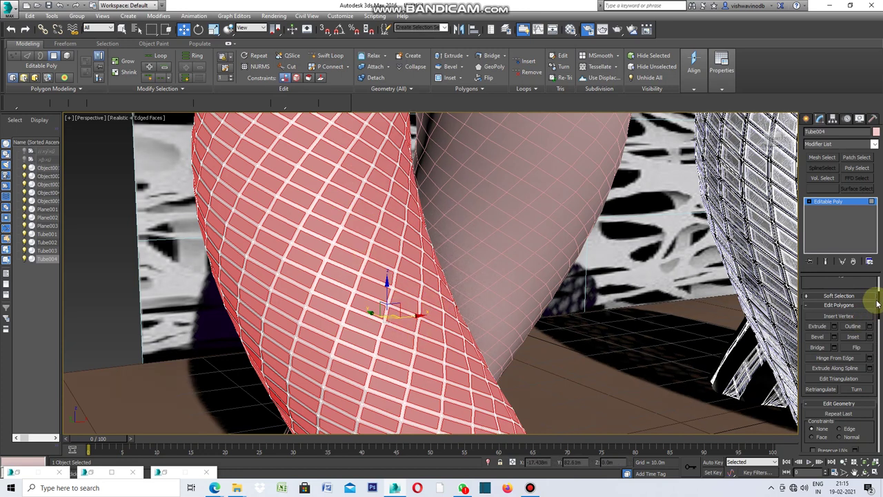
# Detach the inset panel faces from Tube004 as a new object, Object006.
pyautogui.scroll(-2, 874, 312)
pyautogui.scroll(-2, 874, 314)
pyautogui.scroll(-2, 874, 315)
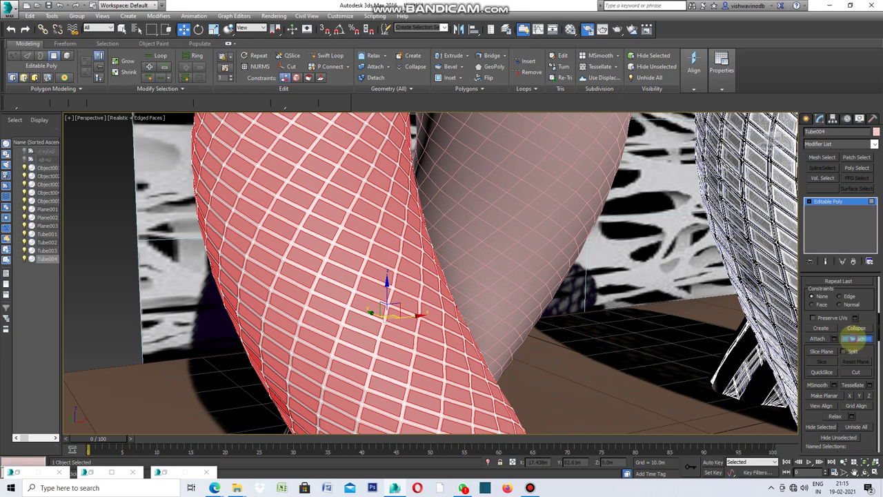
pyautogui.click(854, 340)
pyautogui.click(472, 249)
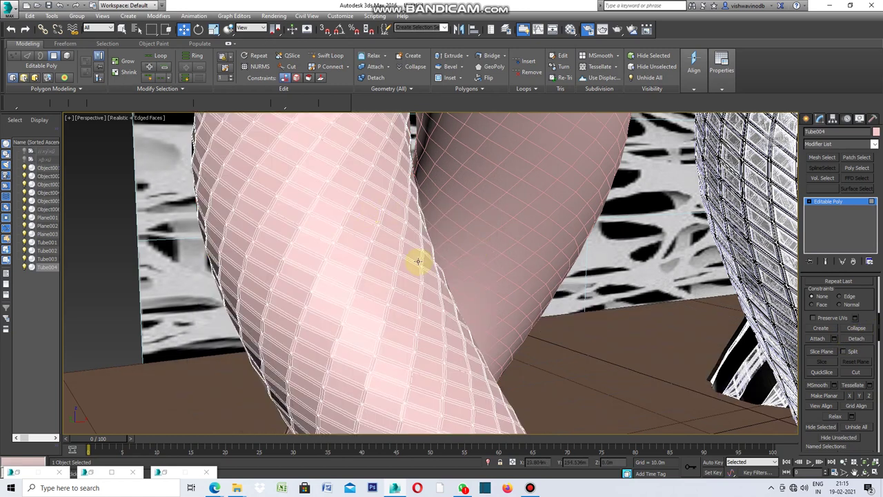
# Set Tube004's object colour to black.
pyautogui.click(875, 133)
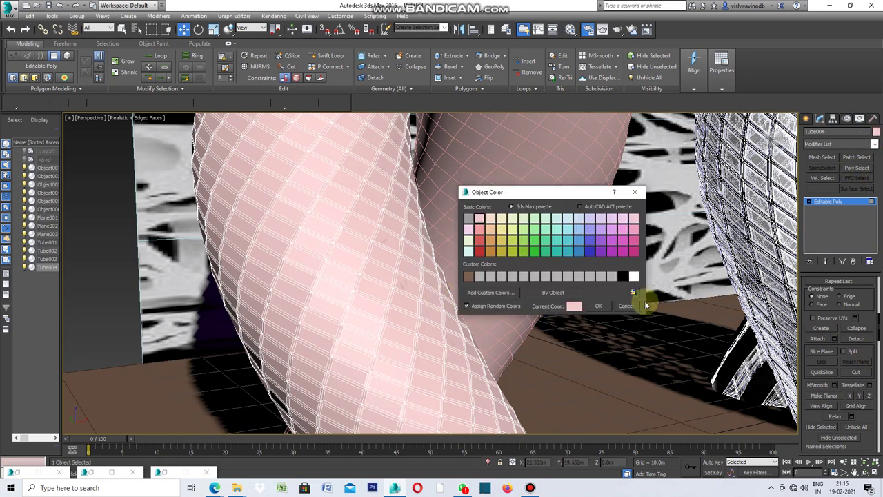
pyautogui.click(625, 277)
pyautogui.click(598, 306)
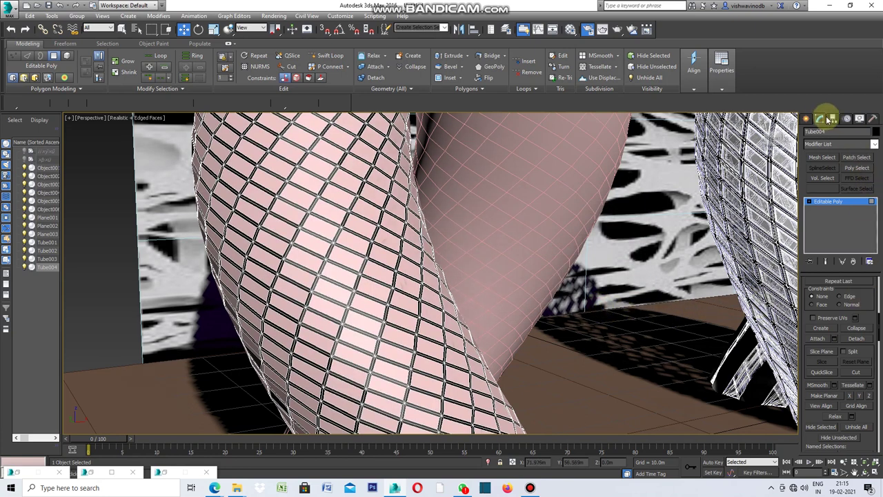
pyautogui.click(876, 144)
# Add a Shell modifier to Tube004 with Outer Amount 0.0m and Inner Amount 0.3m.
pyautogui.moveTo(875, 207); pyautogui.dragTo(870, 336)
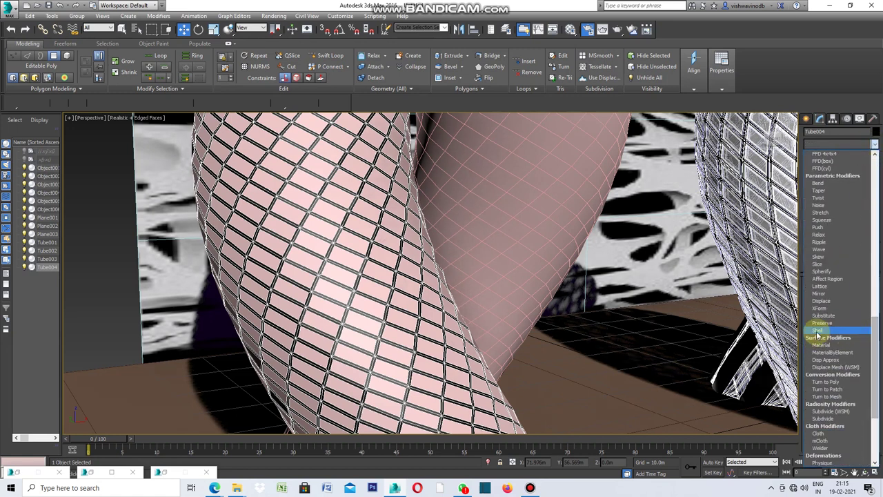
pyautogui.click(820, 330)
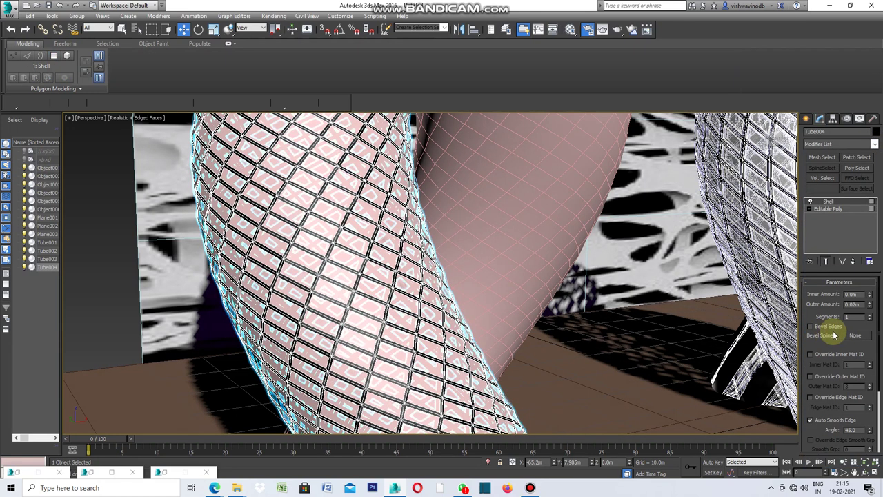
pyautogui.click(864, 304)
pyautogui.write('0')
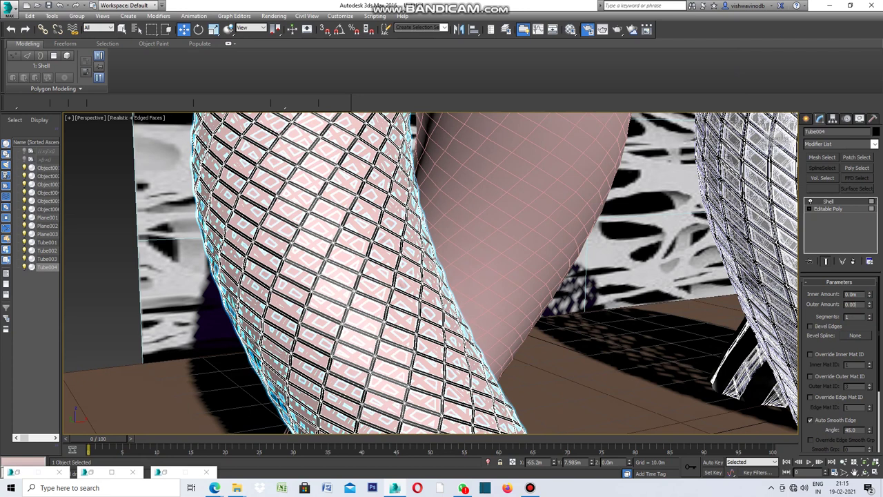
pyautogui.click(864, 304)
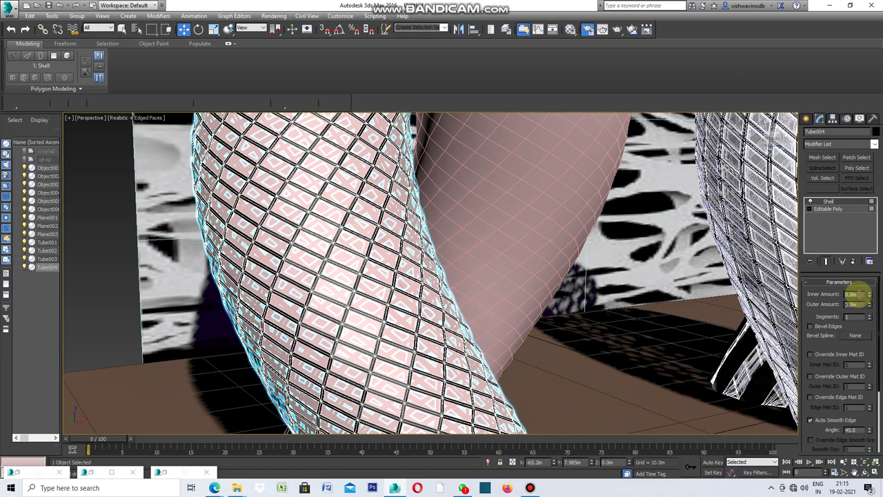
pyautogui.click(868, 294)
pyautogui.moveTo(866, 294); pyautogui.dragTo(867, 293)
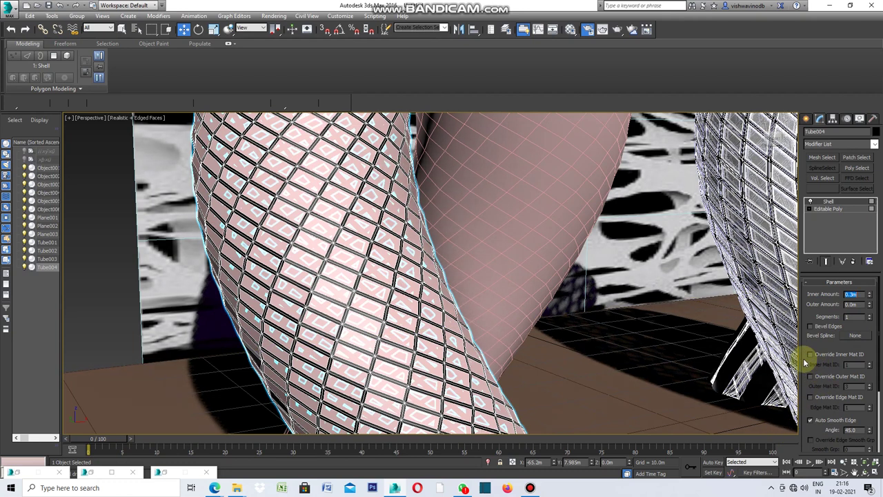
pyautogui.click(870, 283)
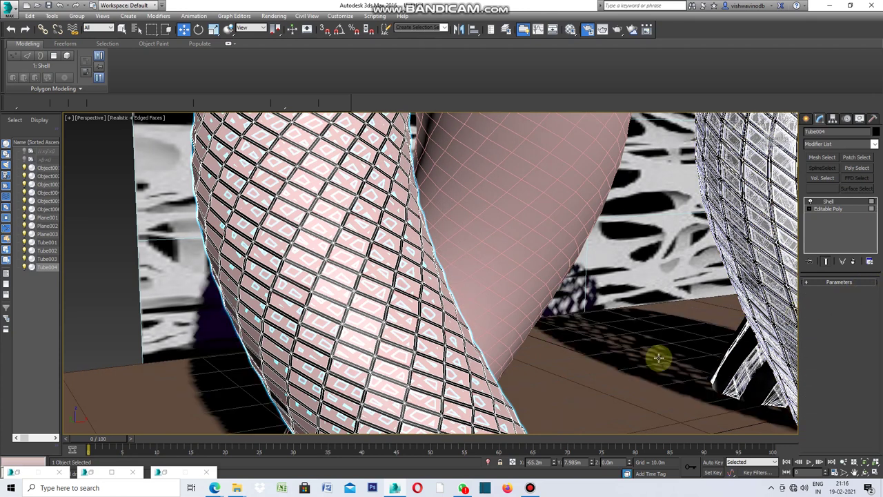
pyautogui.scroll(5, 313, 314)
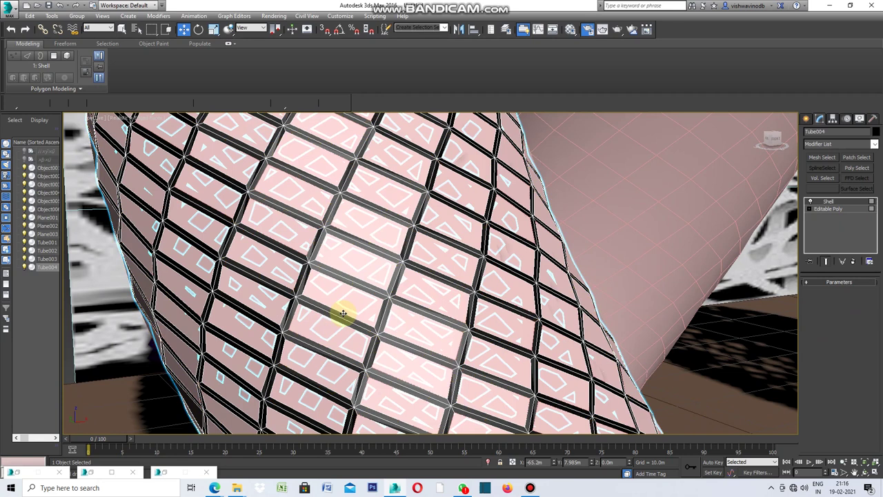
pyautogui.scroll(5, 342, 312)
pyautogui.scroll(-5, 346, 313)
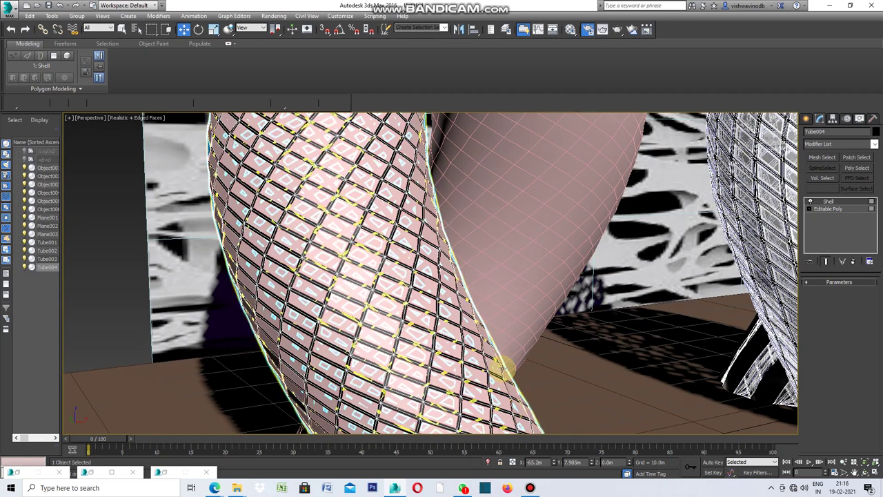
pyautogui.scroll(3, 496, 371)
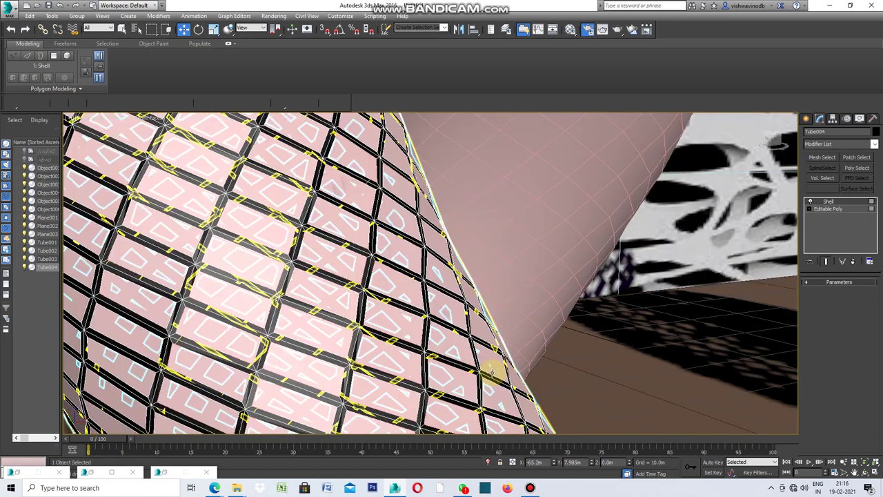
pyautogui.scroll(3, 458, 374)
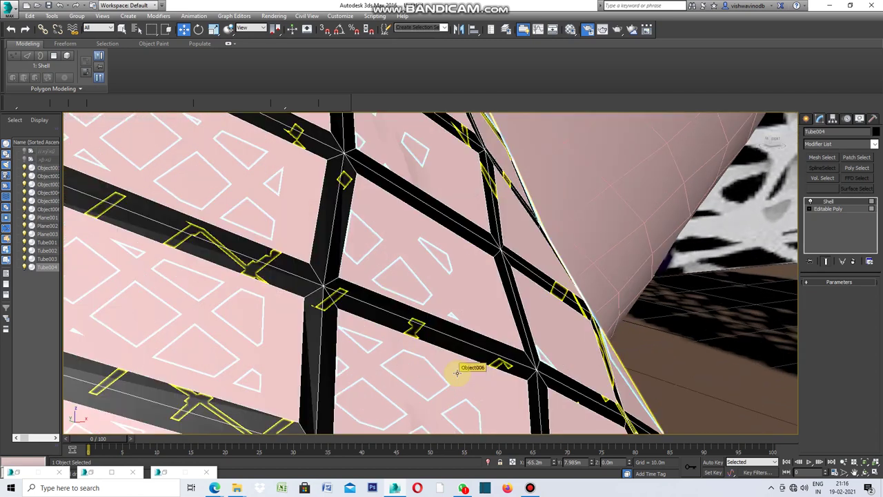
pyautogui.scroll(-3, 464, 367)
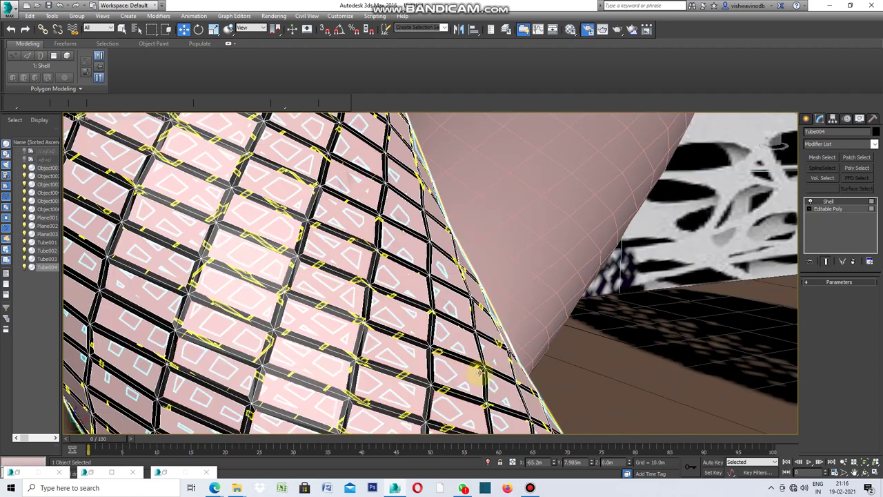
pyautogui.click(856, 472)
pyautogui.moveTo(562, 391)
pyautogui.mouseDown()
pyautogui.moveTo(606, 352)
pyautogui.moveTo(537, 352)
pyautogui.mouseUp()
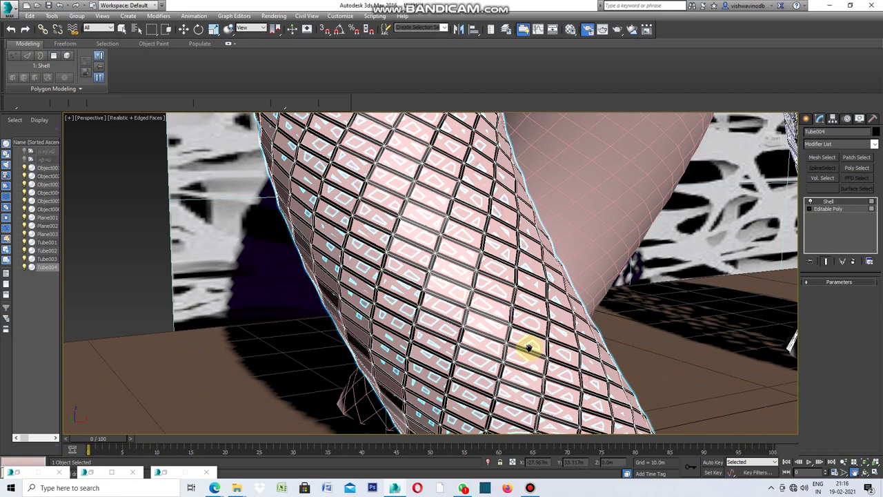
pyautogui.scroll(3, 431, 295)
pyautogui.scroll(4, 431, 295)
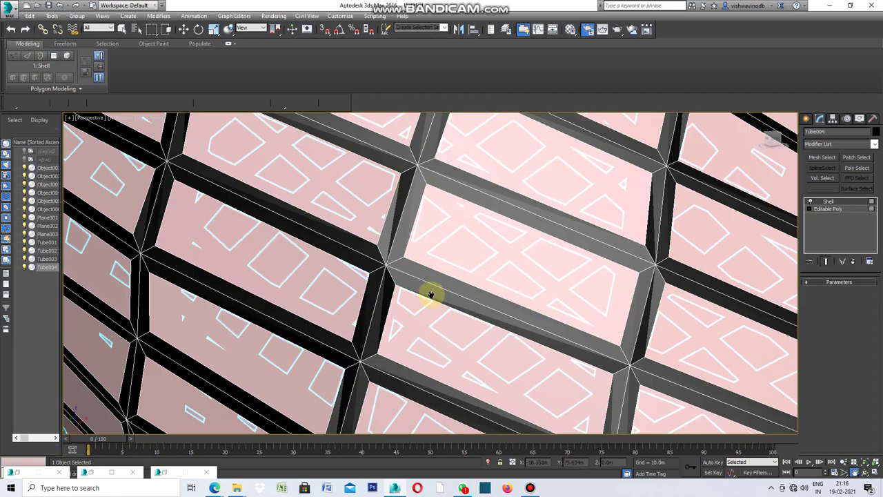
pyautogui.moveTo(384, 247)
pyautogui.mouseDown(button='middle')
pyautogui.moveTo(393, 311)
pyautogui.moveTo(390, 255)
pyautogui.mouseUp(button='middle')
pyautogui.scroll(-5, 354, 246)
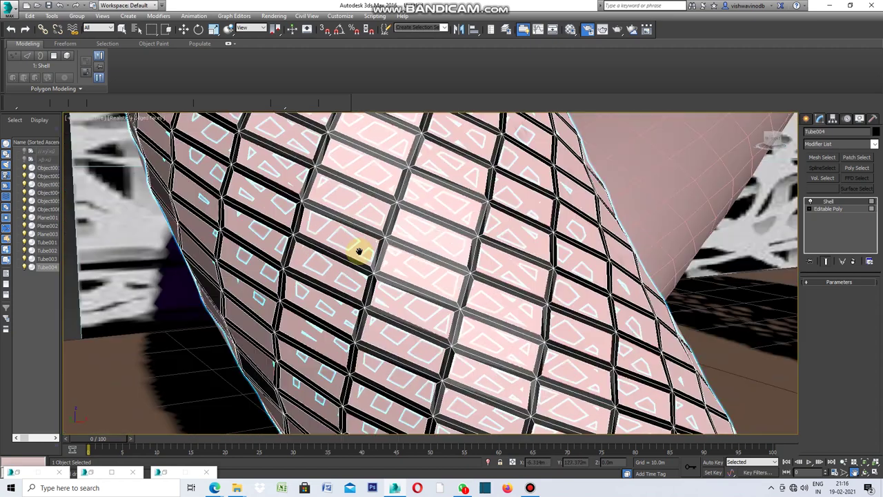
# Select Object006 and inset all its polygons by about 0.179.
pyautogui.click(122, 29)
pyautogui.click(411, 230)
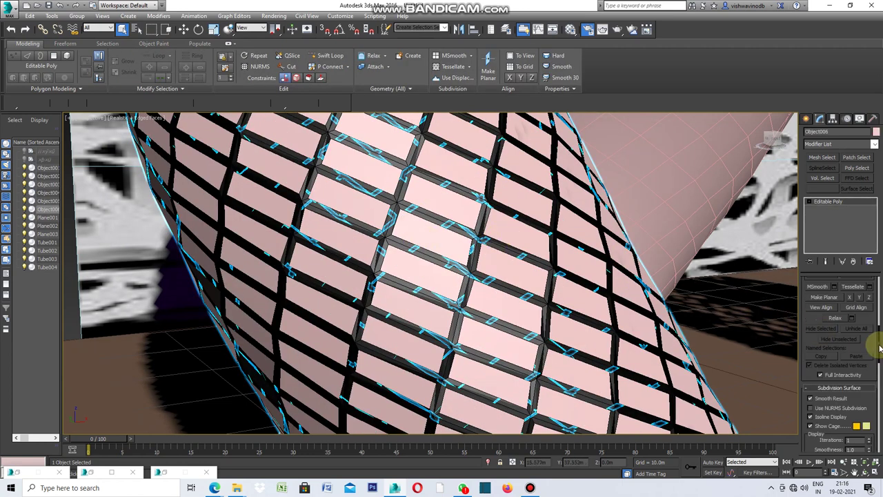
pyautogui.moveTo(880, 348); pyautogui.dragTo(881, 290)
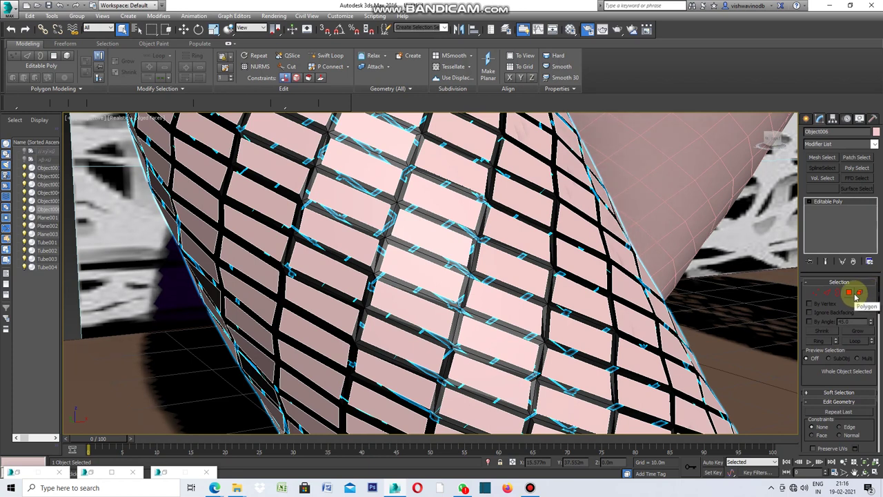
pyautogui.click(850, 292)
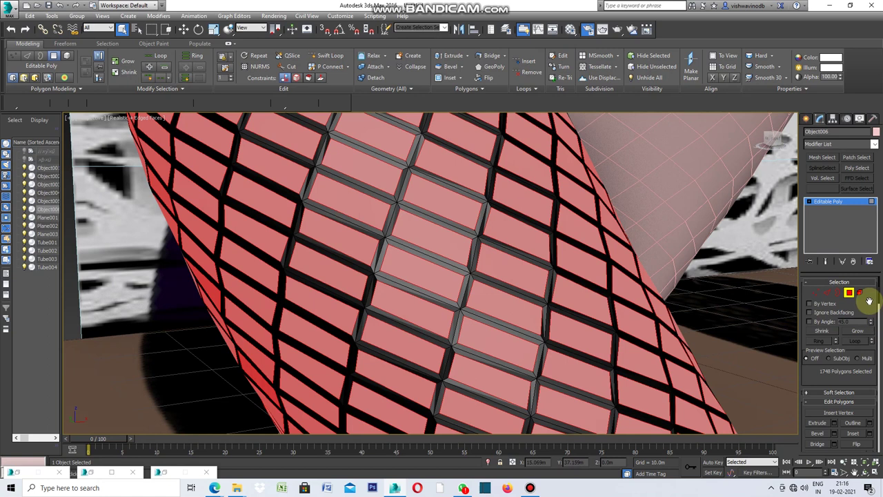
pyautogui.moveTo(879, 295); pyautogui.dragTo(880, 322)
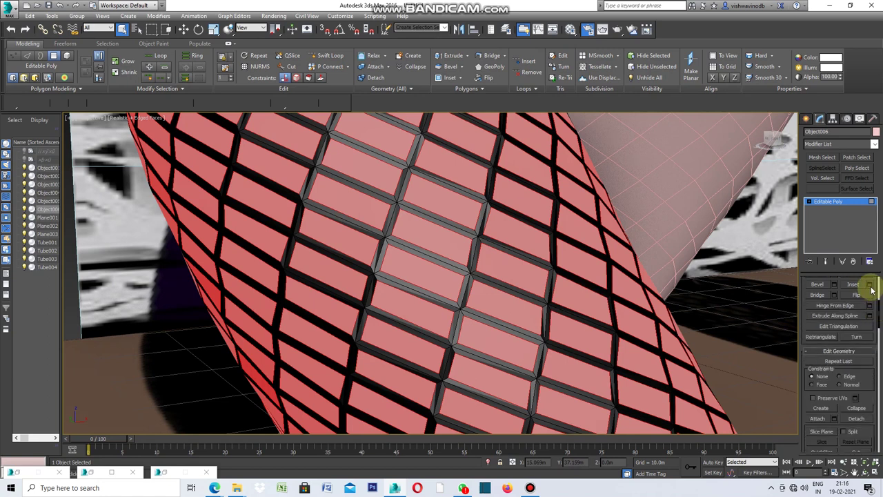
pyautogui.click(870, 286)
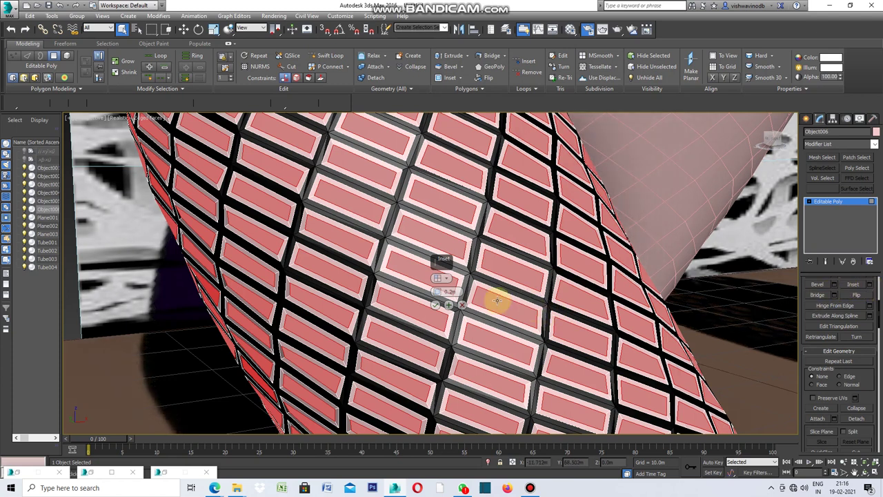
pyautogui.scroll(-2, 497, 300)
pyautogui.scroll(-2, 496, 300)
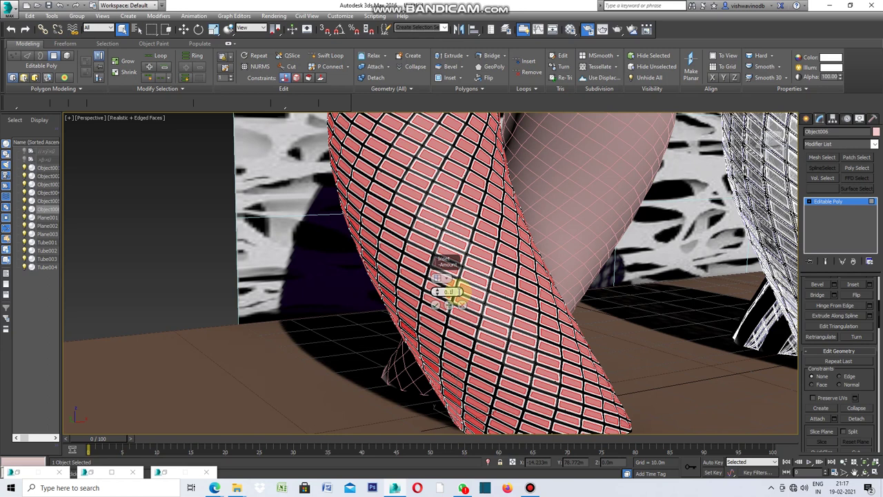
pyautogui.write('9')
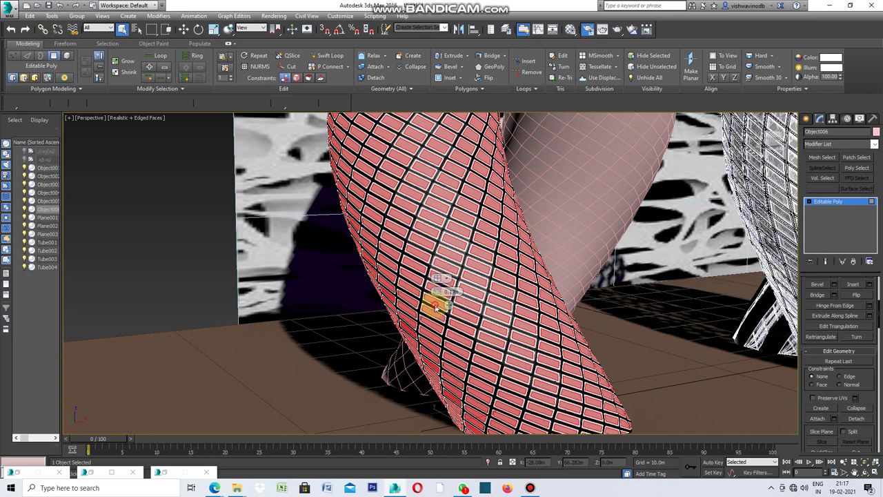
pyautogui.click(436, 305)
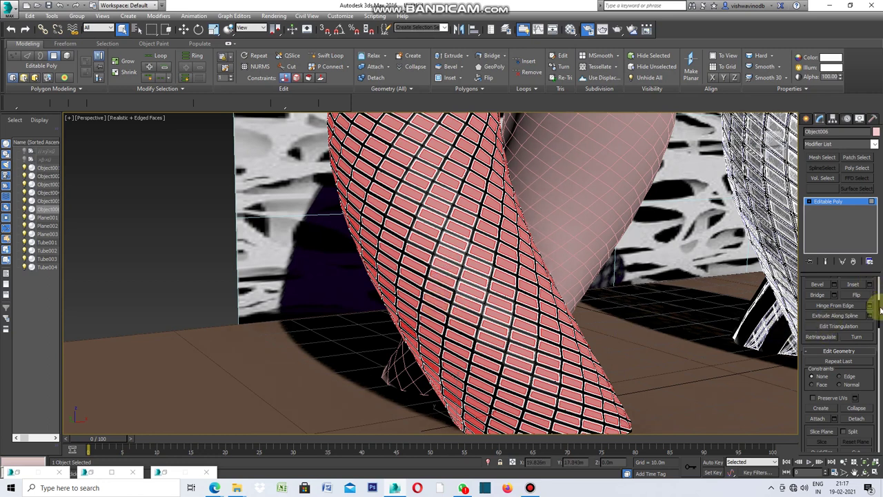
# Detach Object006's inset faces as a new object, Object007.
pyautogui.click(857, 417)
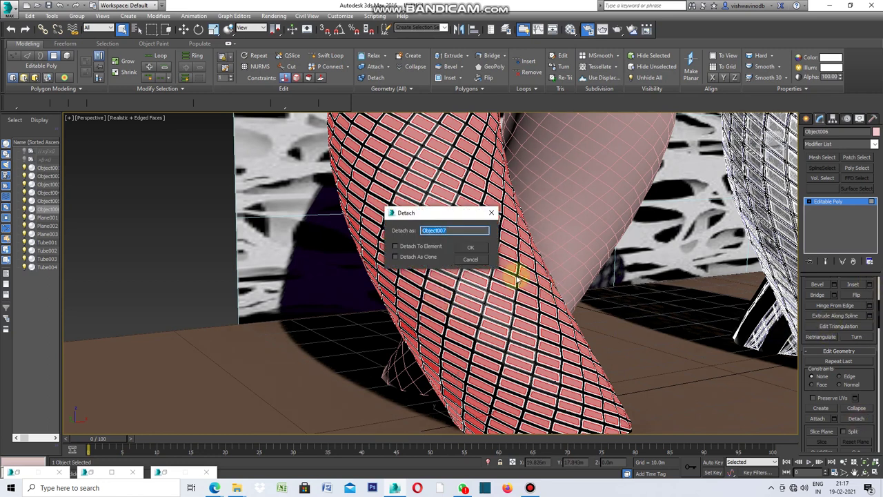
pyautogui.click(470, 247)
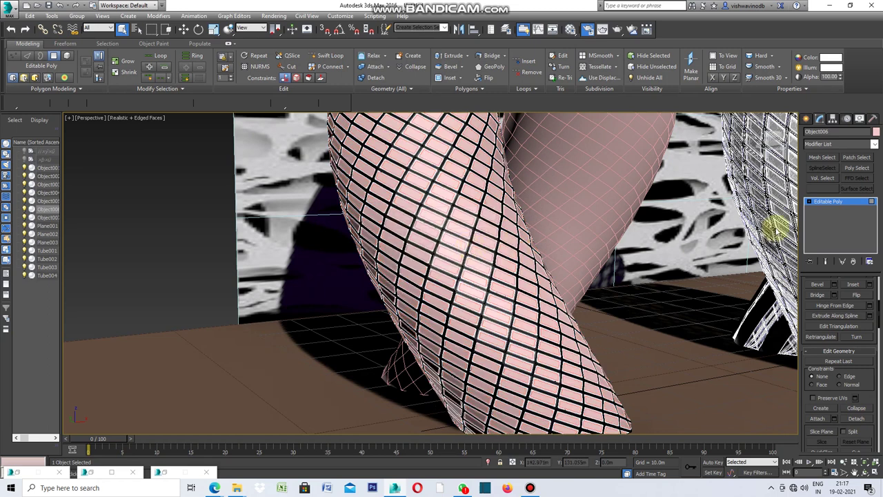
pyautogui.click(876, 131)
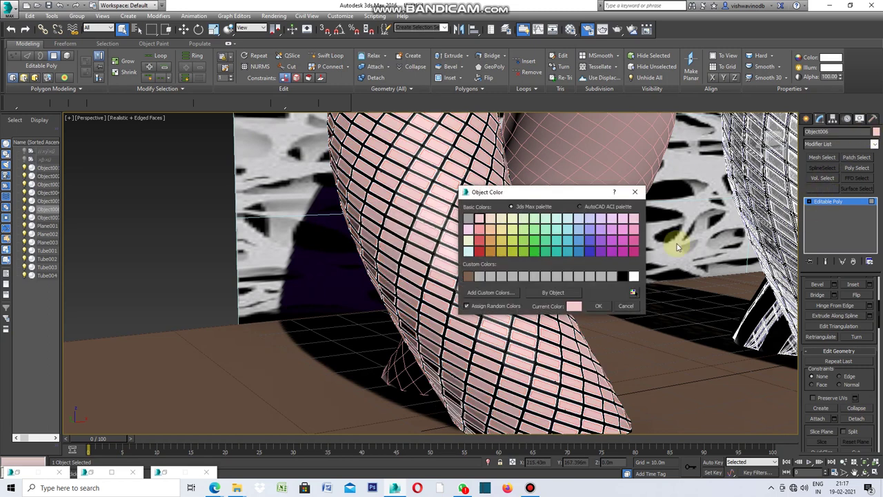
# Keep Object006's white object colour and apply a Shell modifier to it.
pyautogui.click(594, 305)
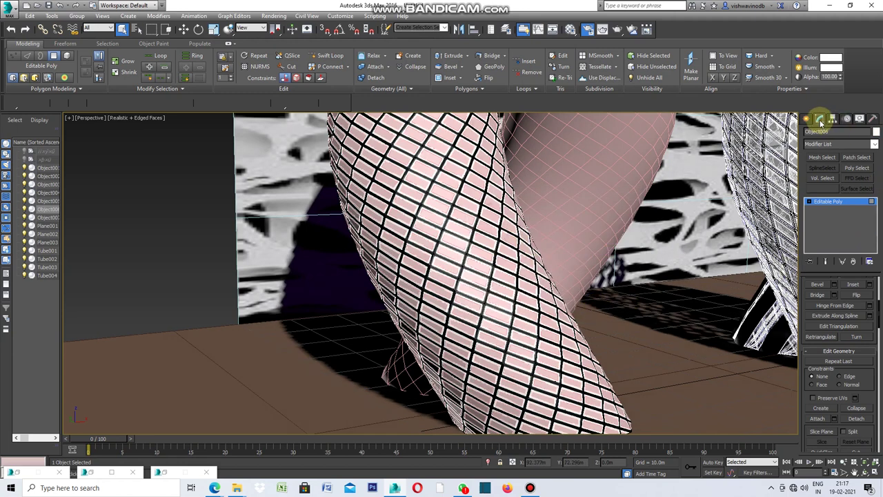
pyautogui.click(875, 145)
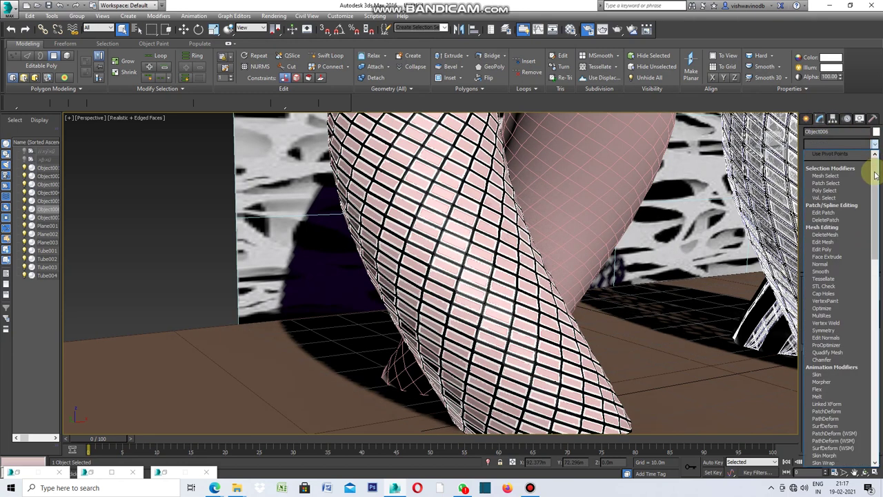
pyautogui.scroll(-5, 868, 276)
pyautogui.scroll(-1, 864, 307)
pyautogui.scroll(-2, 866, 325)
pyautogui.scroll(-1, 859, 326)
pyautogui.click(836, 354)
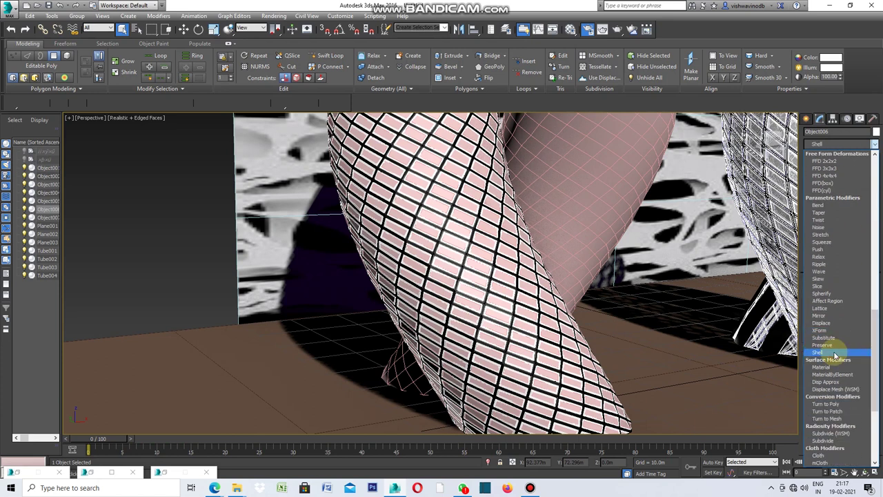
pyautogui.click(833, 351)
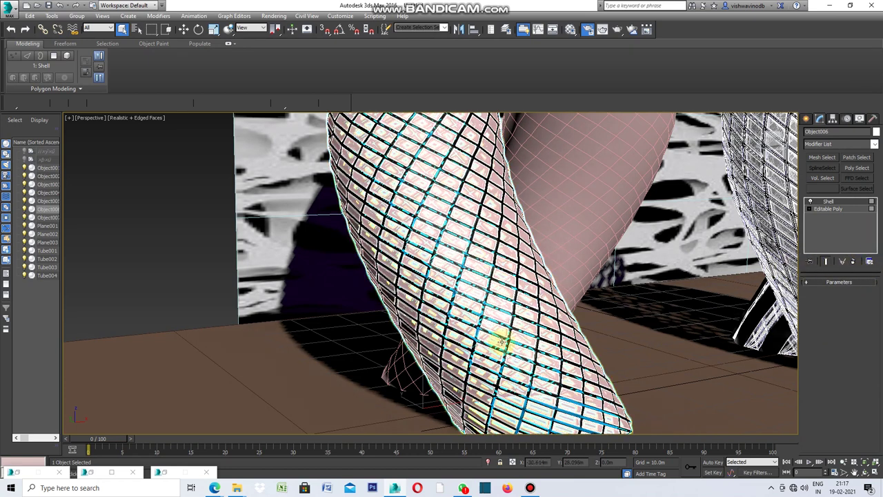
# Deselect everything and zoom in on the tower's white-bordered pink panels, then select Object007.
pyautogui.scroll(2, 464, 288)
pyautogui.scroll(5, 477, 276)
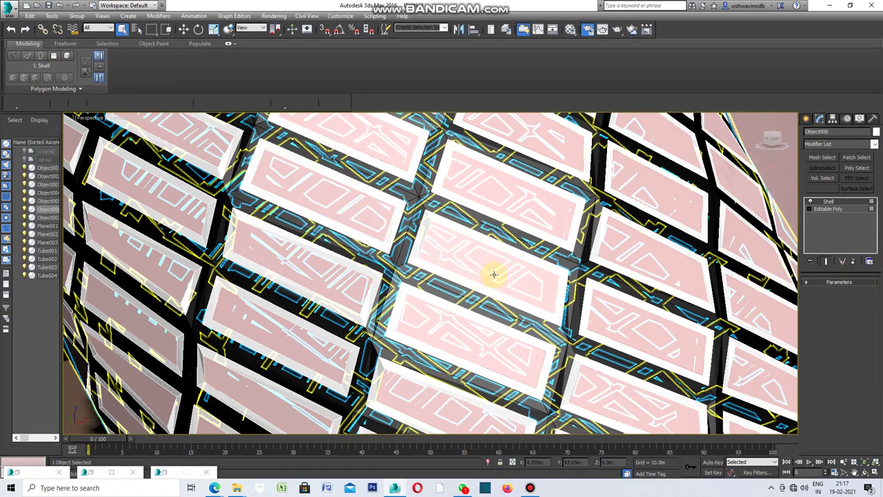
pyautogui.scroll(-5, 494, 274)
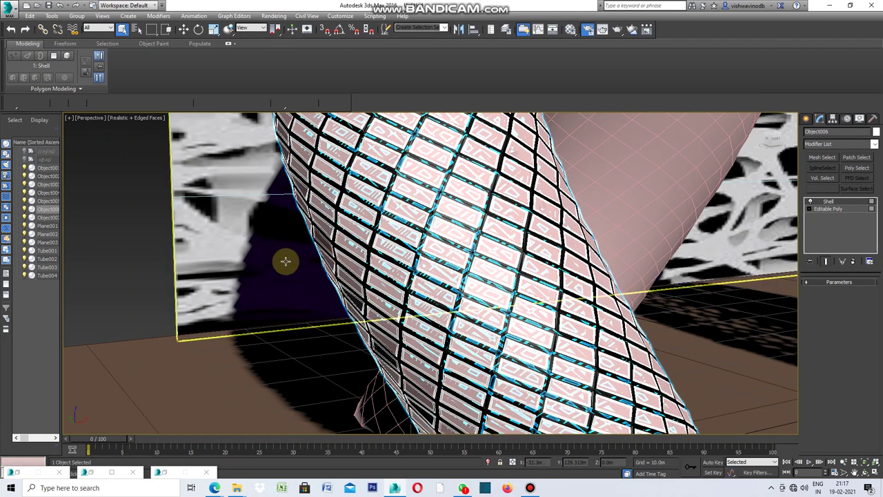
pyautogui.click(142, 232)
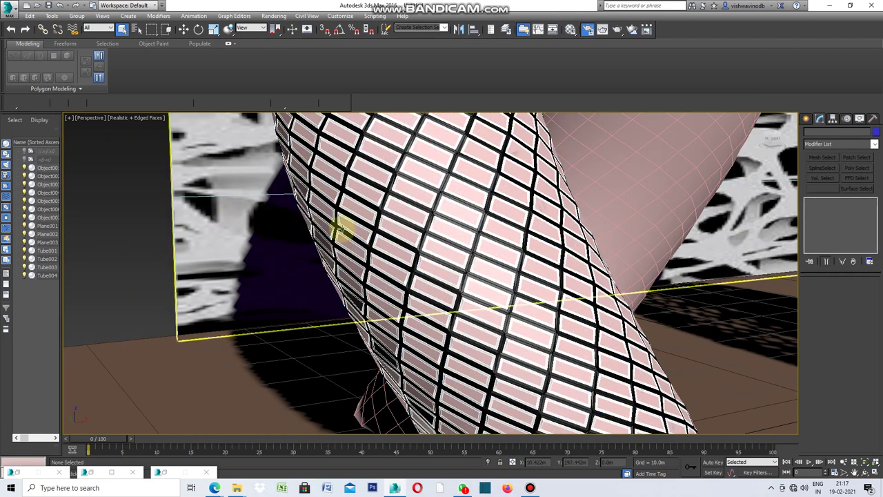
pyautogui.scroll(6, 424, 315)
pyautogui.scroll(-2, 422, 306)
pyautogui.scroll(-3, 422, 306)
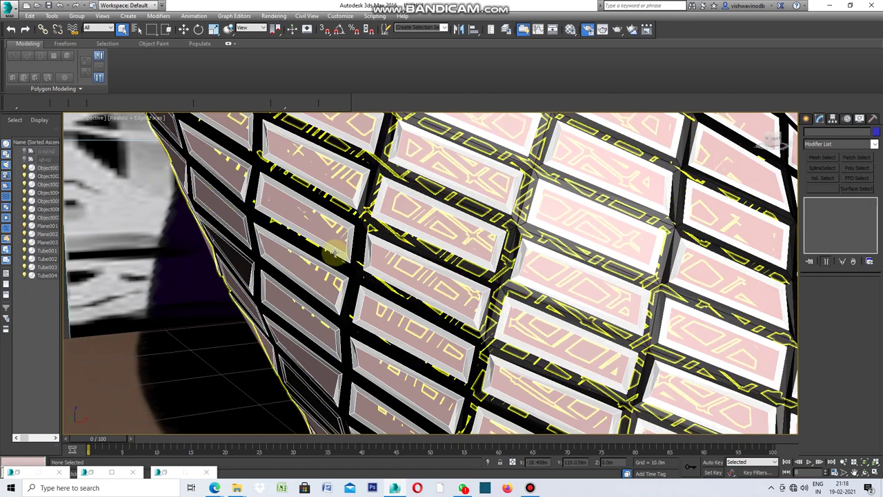
pyautogui.scroll(2, 334, 253)
pyautogui.scroll(2, 335, 253)
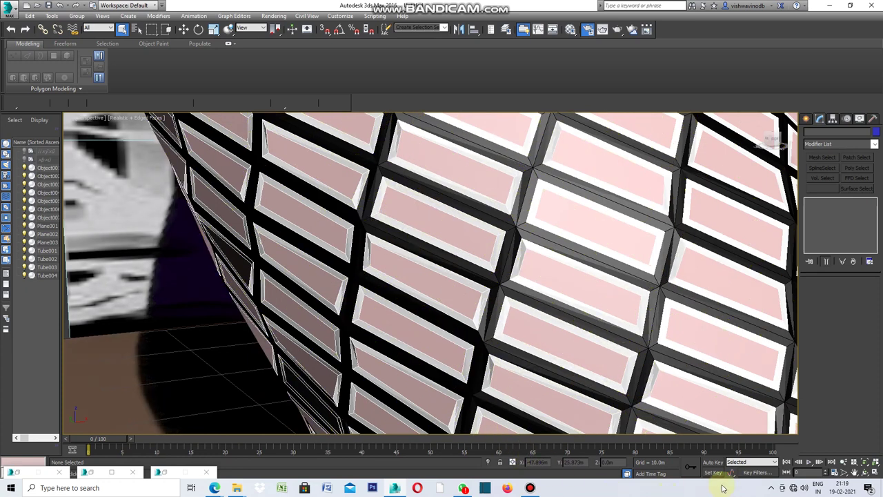
pyautogui.click(452, 297)
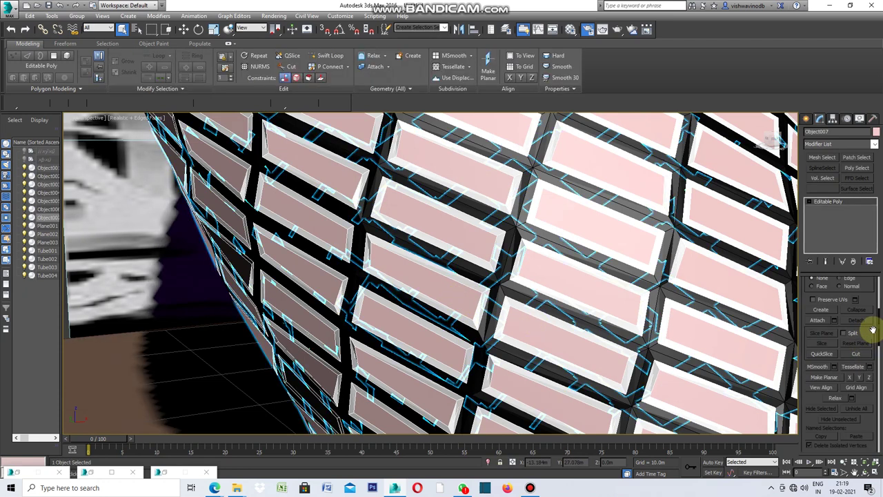
# Inset every polygon of Object007 By Polygon with a 0.05m amount.
pyautogui.moveTo(880, 324); pyautogui.dragTo(880, 273)
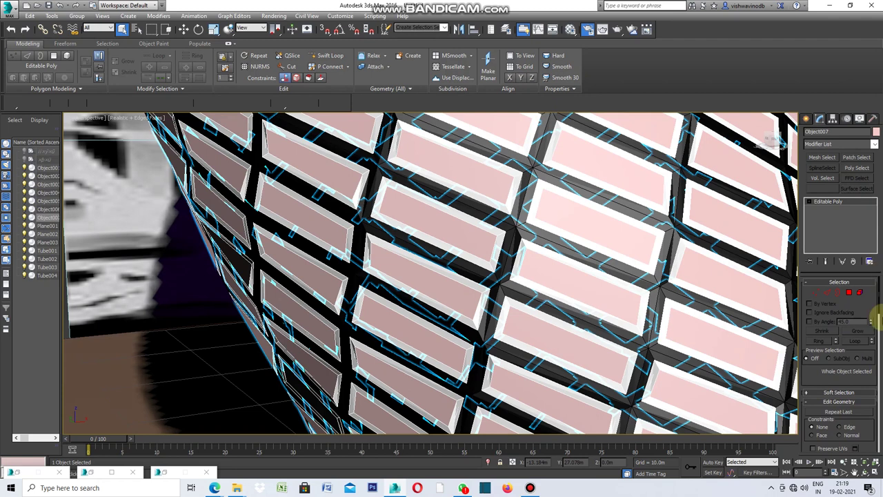
pyautogui.click(849, 293)
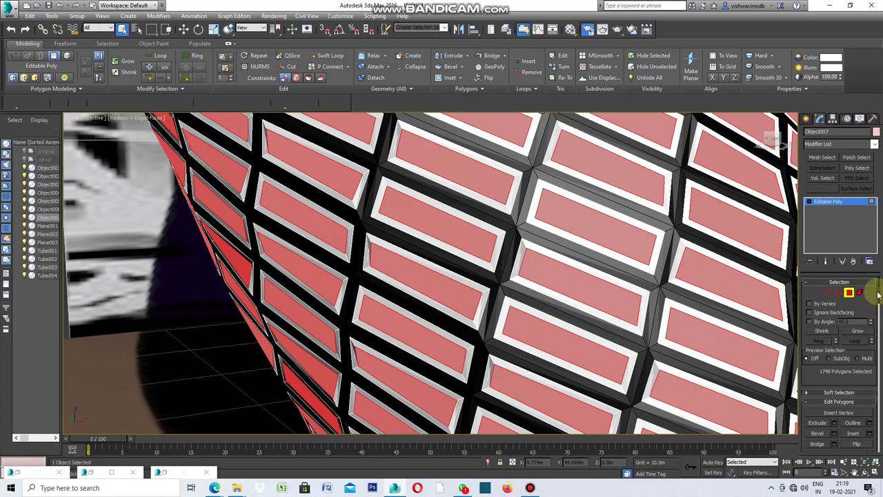
pyautogui.moveTo(880, 293); pyautogui.dragTo(880, 314)
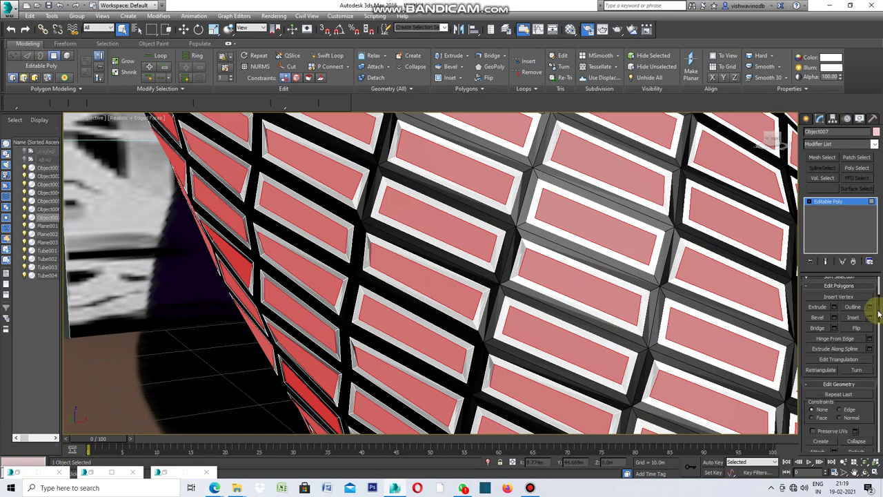
pyautogui.click(871, 318)
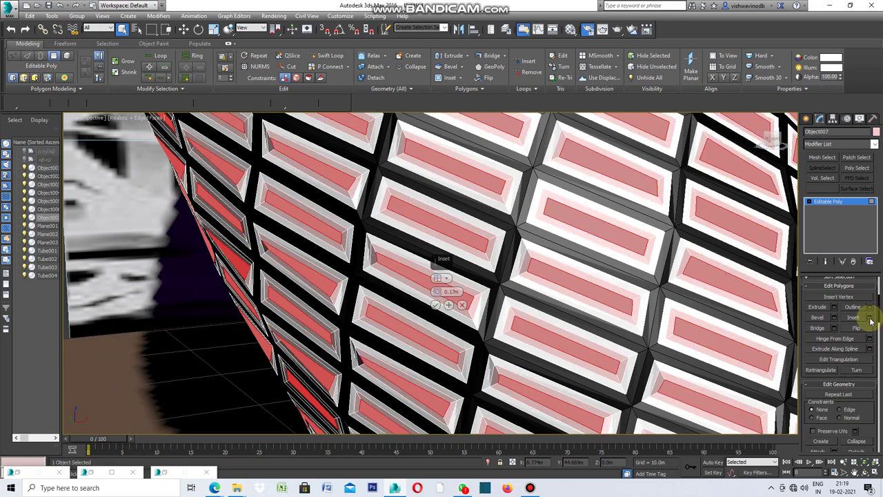
pyautogui.click(449, 279)
pyautogui.click(483, 295)
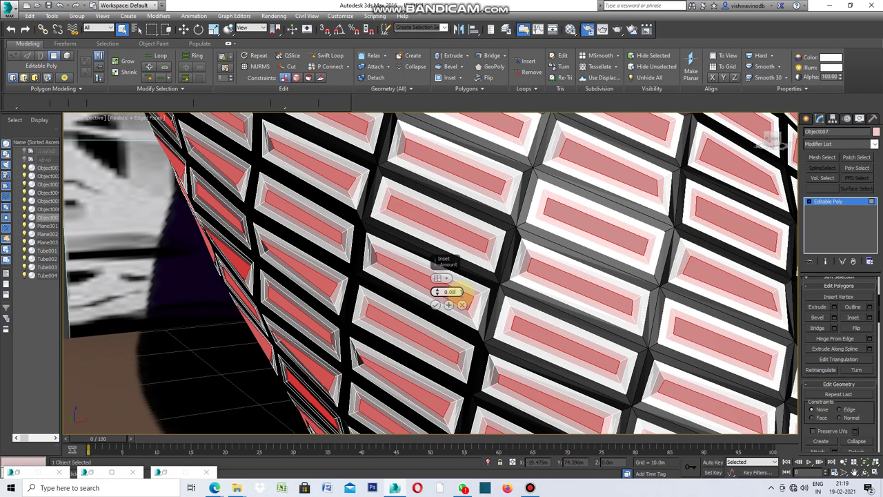
pyautogui.press('Return')
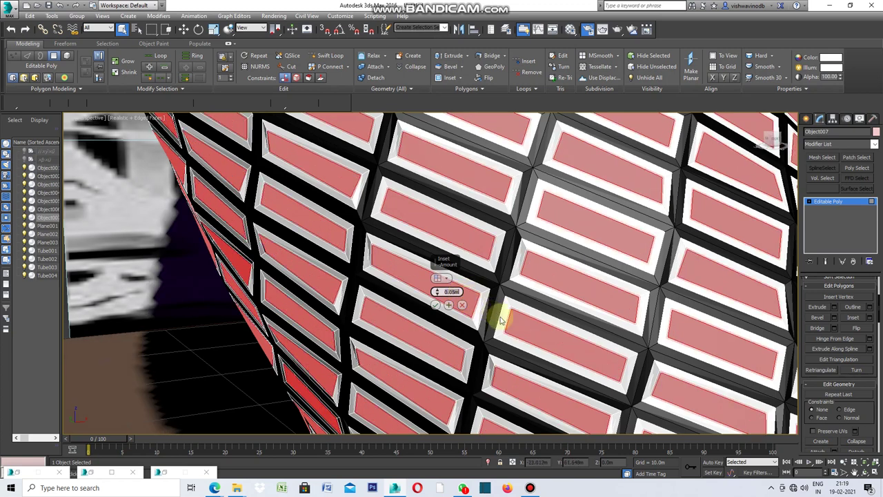
pyautogui.click(436, 306)
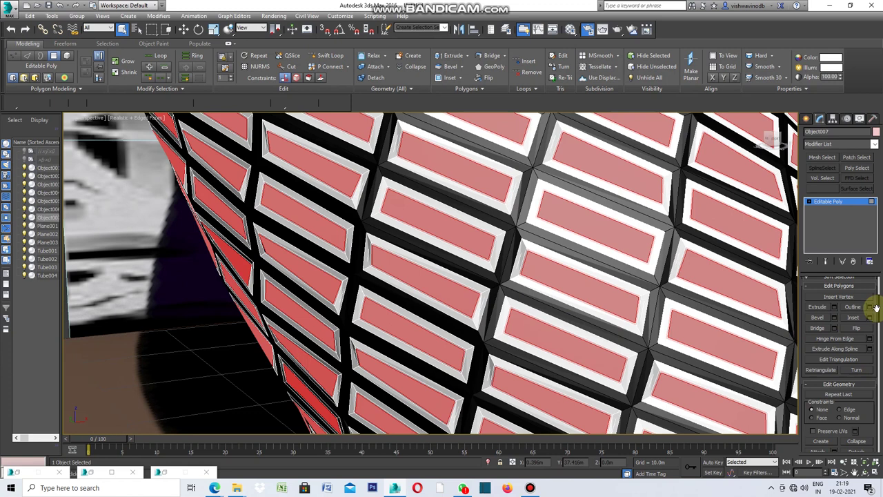
pyautogui.moveTo(878, 308); pyautogui.dragTo(875, 331)
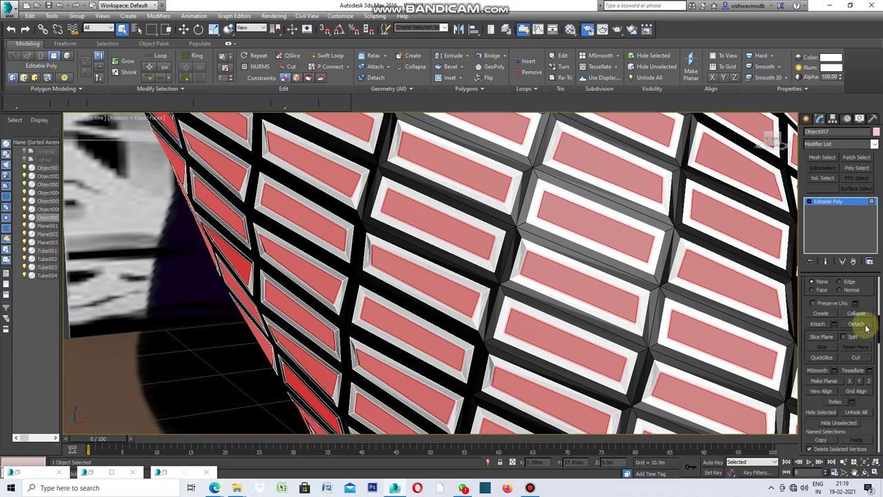
pyautogui.click(857, 324)
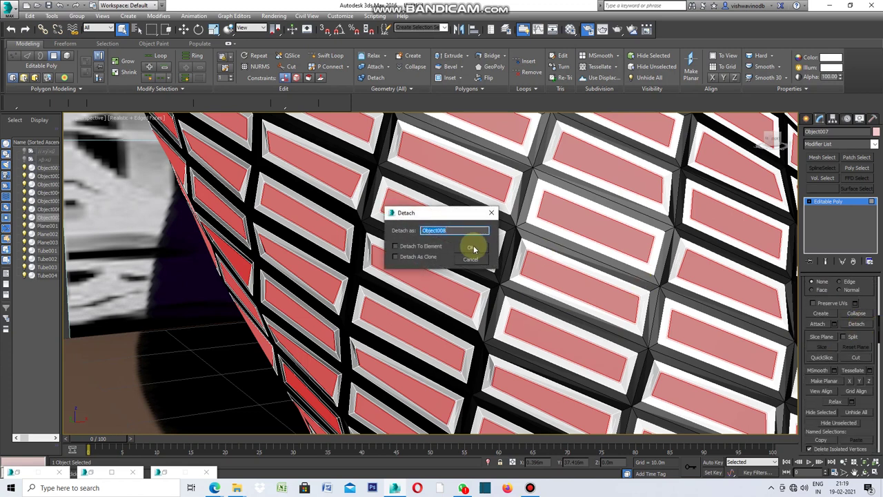
# Detach the inset faces as Object008 and colour Object007 black.
pyautogui.click(472, 248)
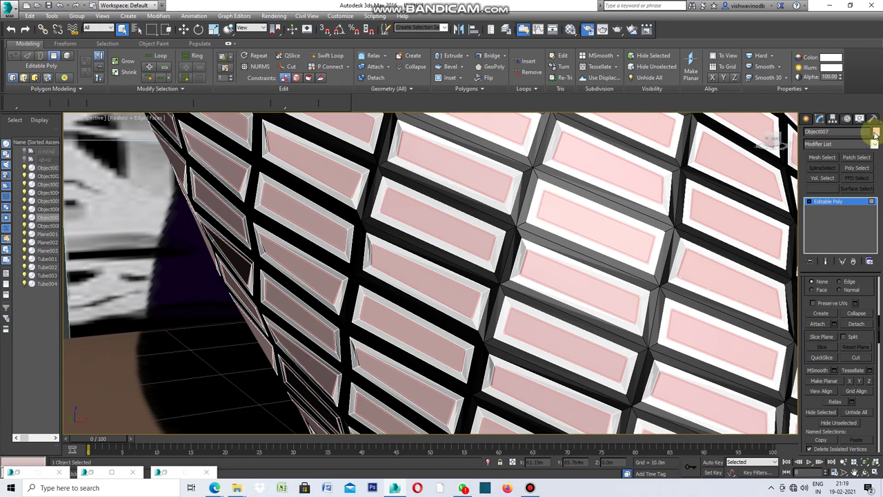
pyautogui.click(875, 132)
pyautogui.click(623, 276)
pyautogui.click(599, 305)
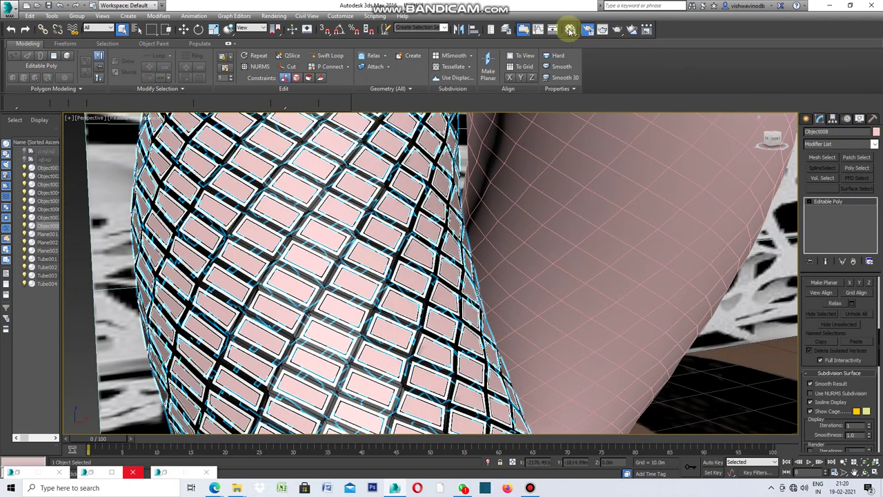
# Assign the 02 - Default material to Object008 and zoom in to check the panels.
pyautogui.click(570, 29)
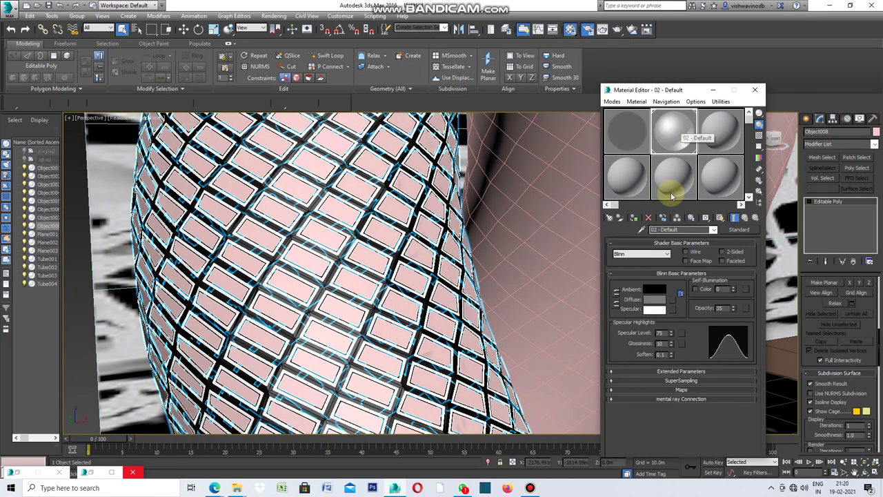
pyautogui.click(637, 218)
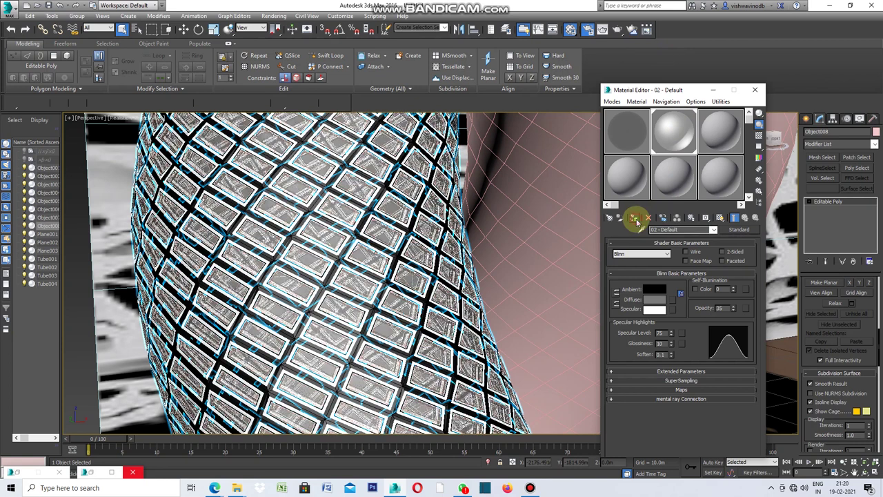
pyautogui.click(712, 91)
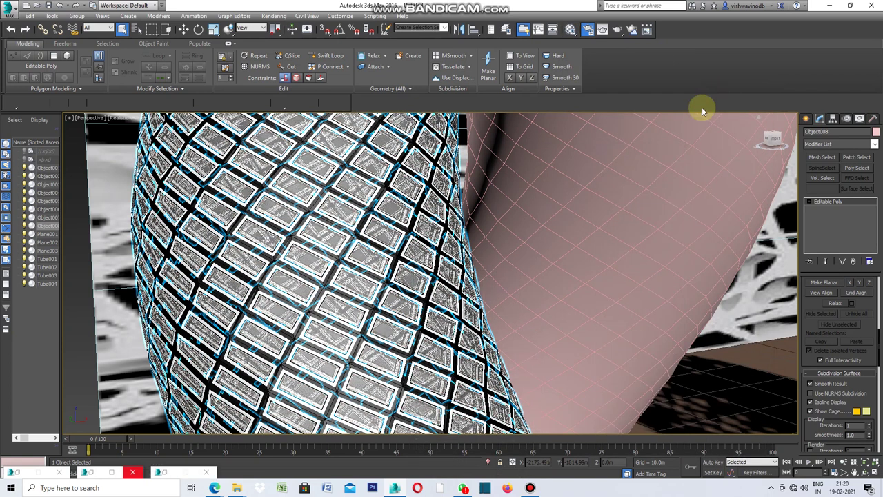
pyautogui.scroll(-5, 501, 267)
pyautogui.click(198, 200)
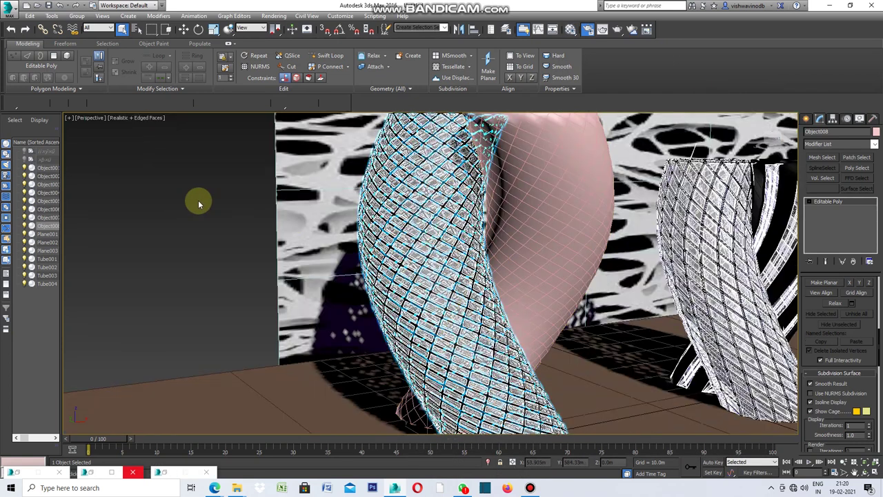
pyautogui.scroll(5, 420, 301)
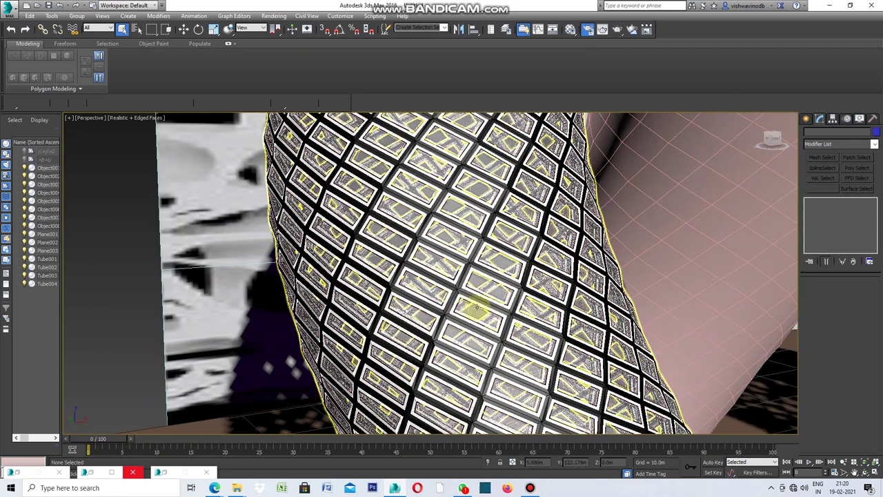
pyautogui.scroll(3, 488, 301)
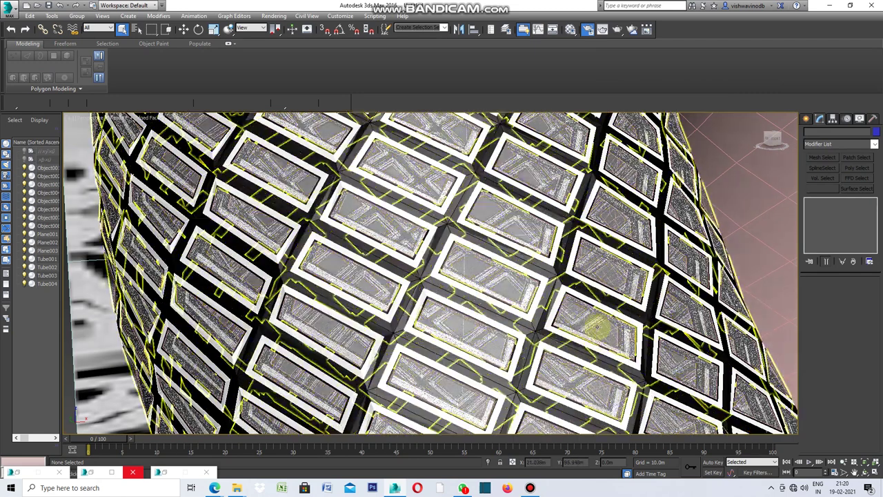
pyautogui.scroll(5, 596, 329)
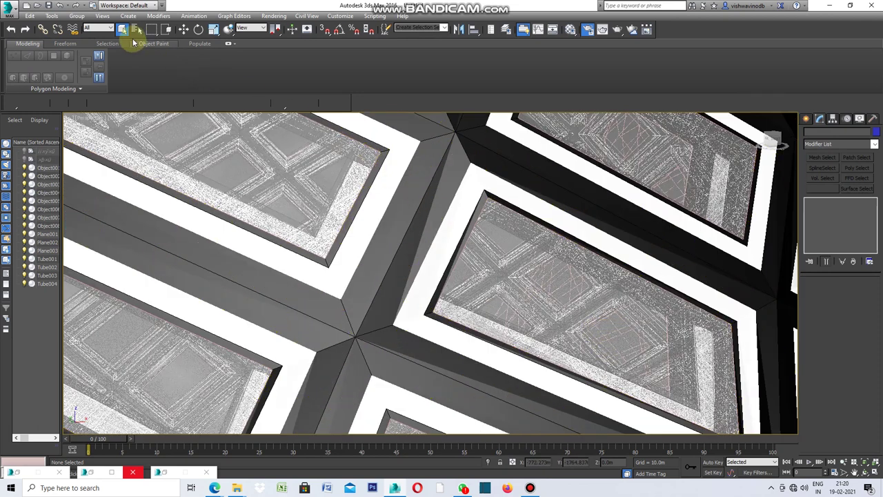
pyautogui.click(519, 272)
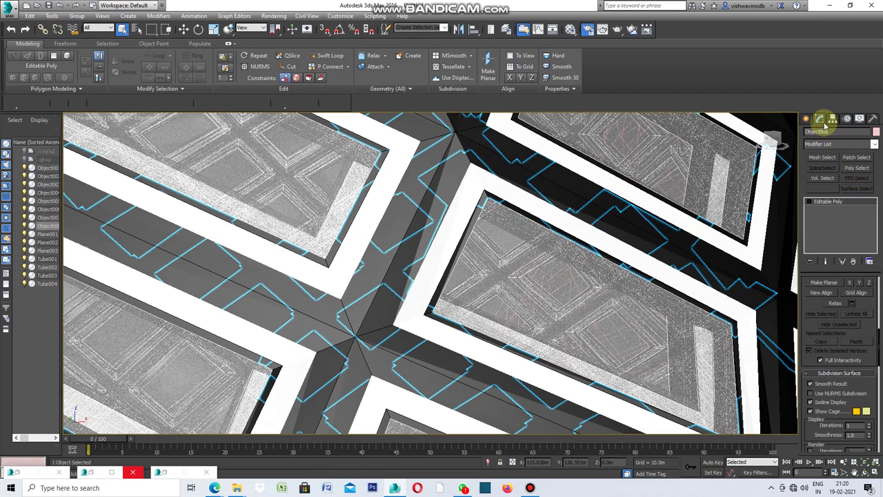
pyautogui.click(875, 143)
# Add a Push modifier to Object008 with a Push Value of -0.07m.
pyautogui.moveTo(877, 187); pyautogui.dragTo(881, 322)
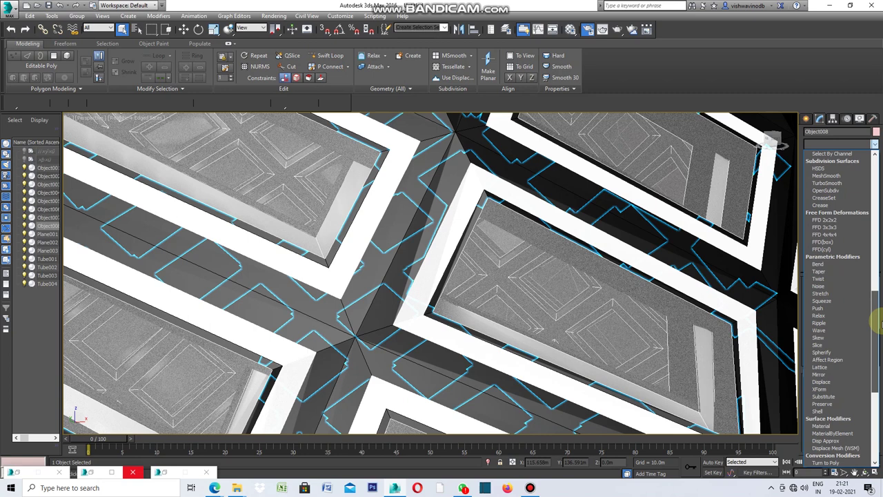
pyautogui.click(828, 311)
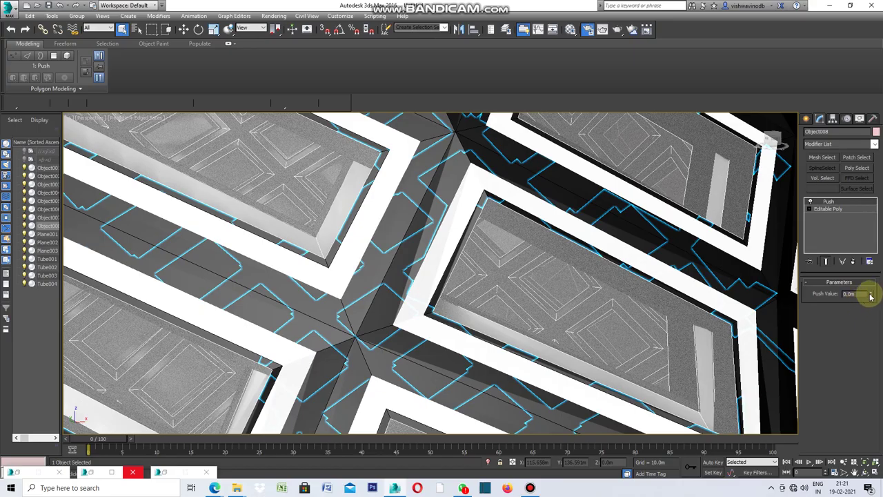
pyautogui.moveTo(871, 296)
pyautogui.mouseDown()
pyautogui.moveTo(871, 275)
pyautogui.moveTo(871, 305)
pyautogui.moveTo(875, 293)
pyautogui.mouseUp()
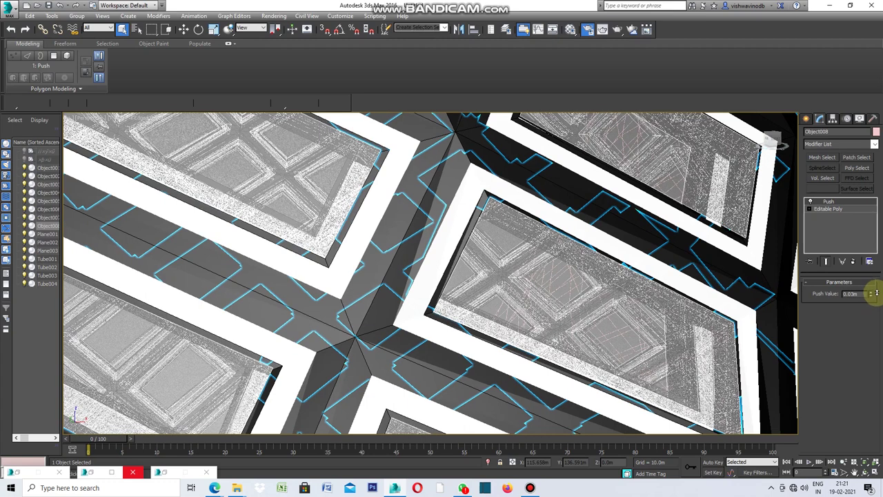
pyautogui.moveTo(876, 293); pyautogui.dragTo(876, 295)
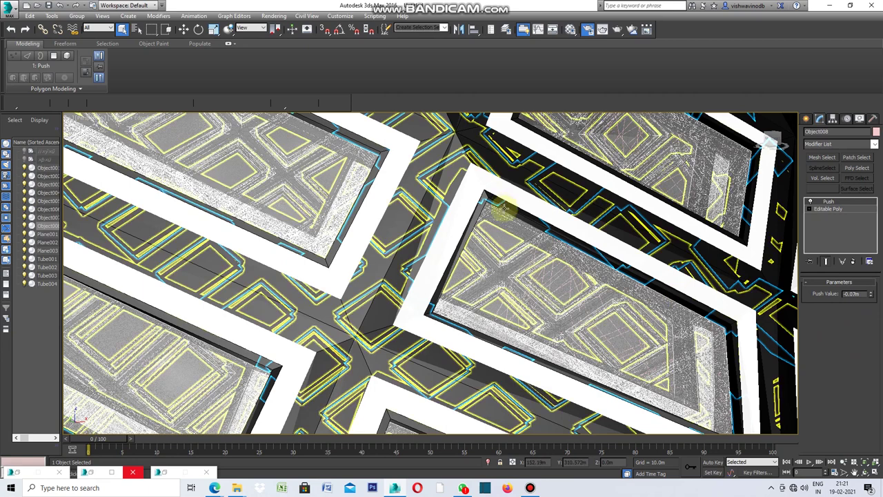
pyautogui.scroll(-5, 509, 221)
pyautogui.scroll(-5, 509, 221)
pyautogui.click(179, 199)
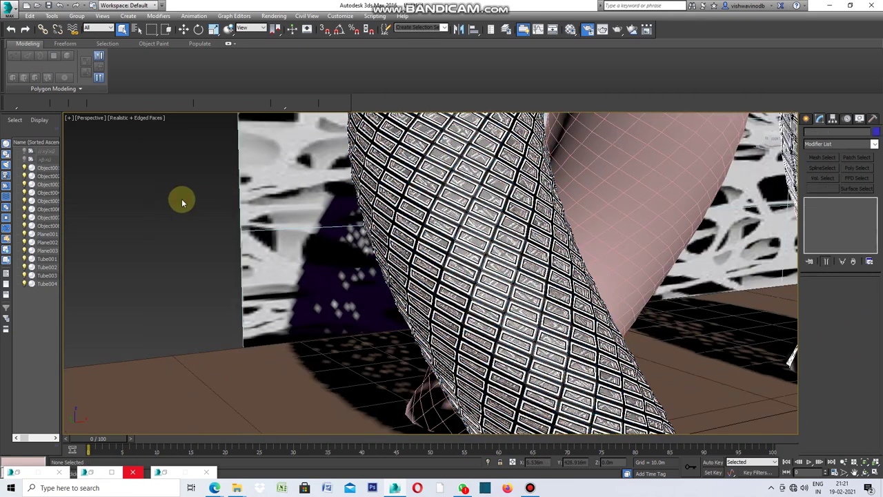
# Zoom in on the twisted tower in the Perspective viewport.
pyautogui.scroll(3, 454, 262)
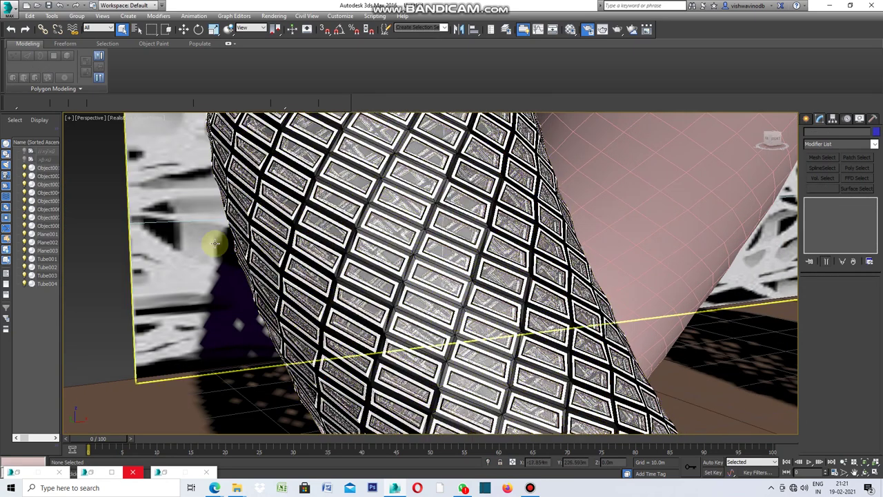